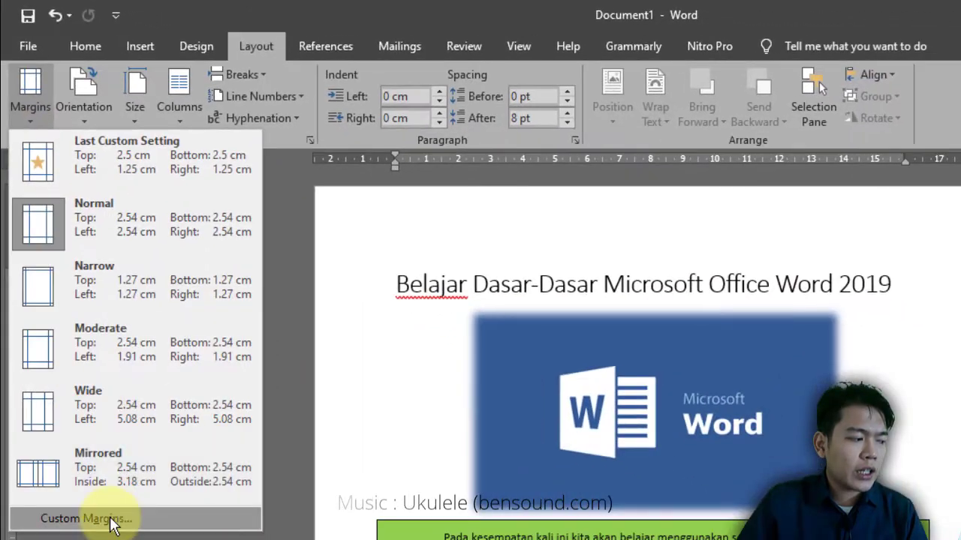
# Set custom page margins of 2.5 cm at the top, bottom and left for the whole document
pyautogui.click(87, 519)
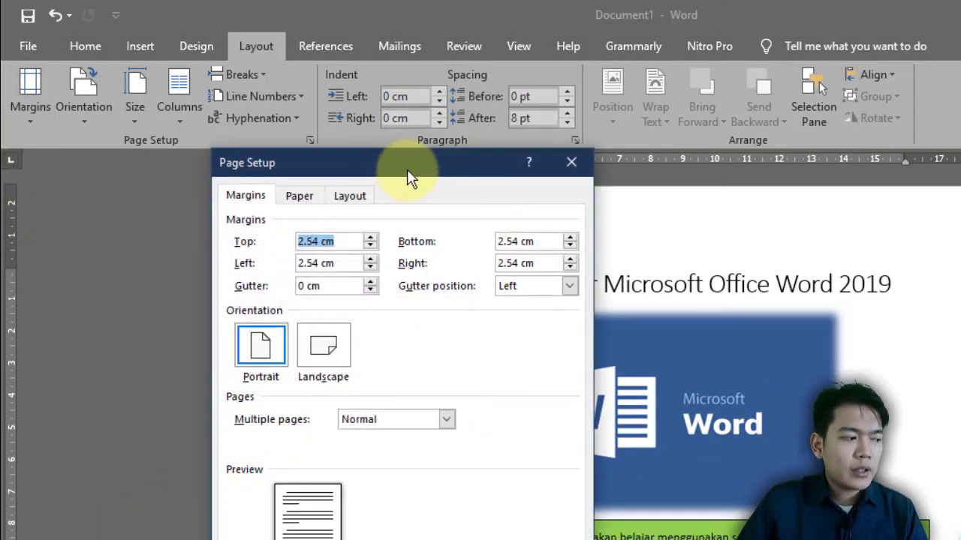
pyautogui.moveTo(406, 169); pyautogui.dragTo(298, 188)
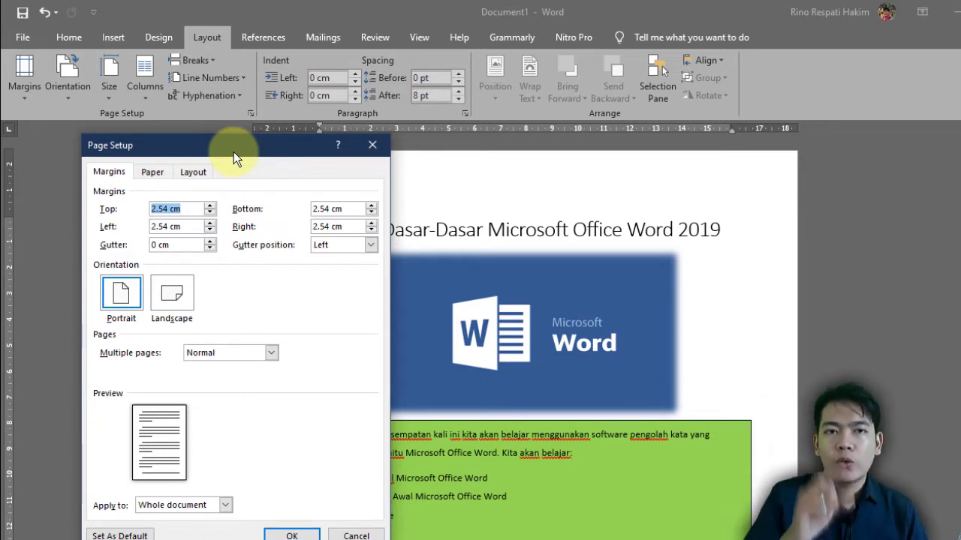
pyautogui.click(166, 209)
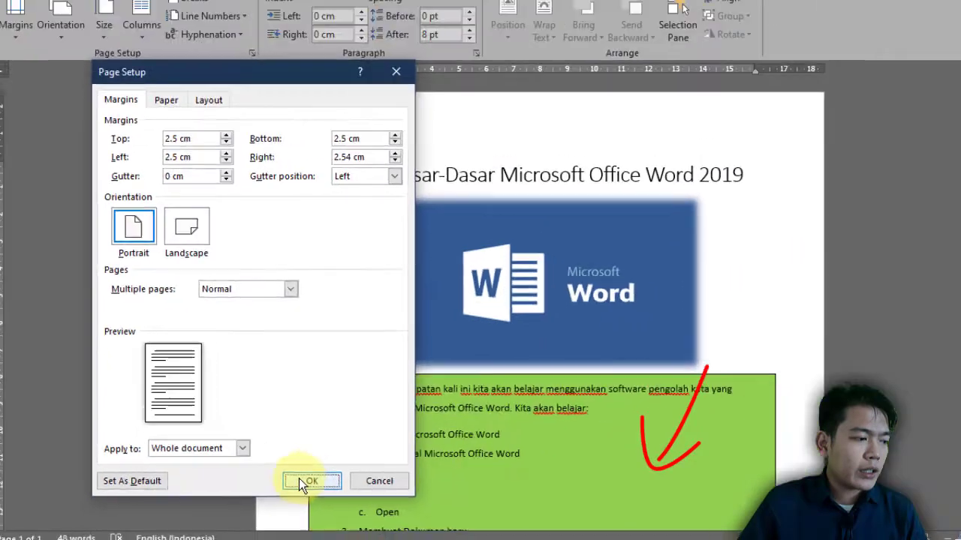
pyautogui.click(300, 481)
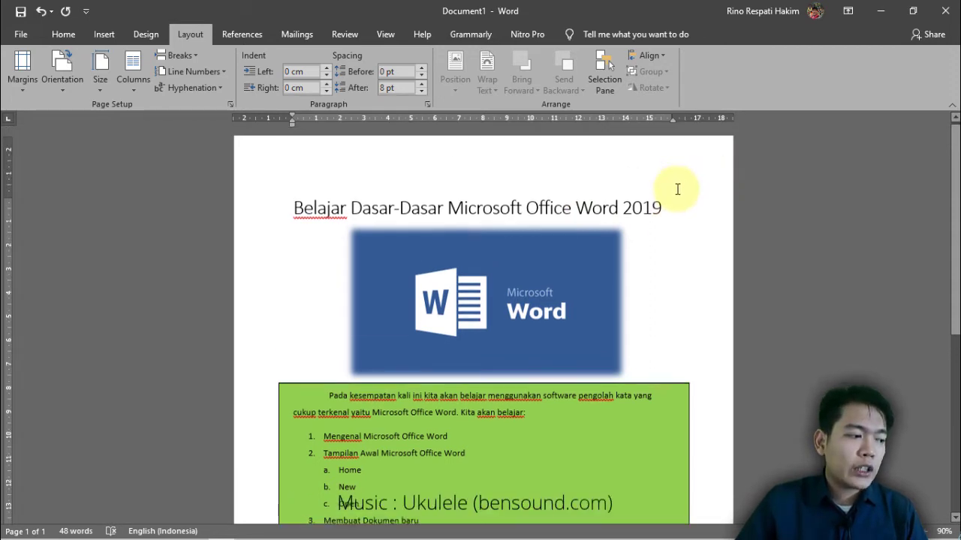
# Apply the Narrow margin preset to the document and check how the title, picture and green box fit
pyautogui.click(30, 85)
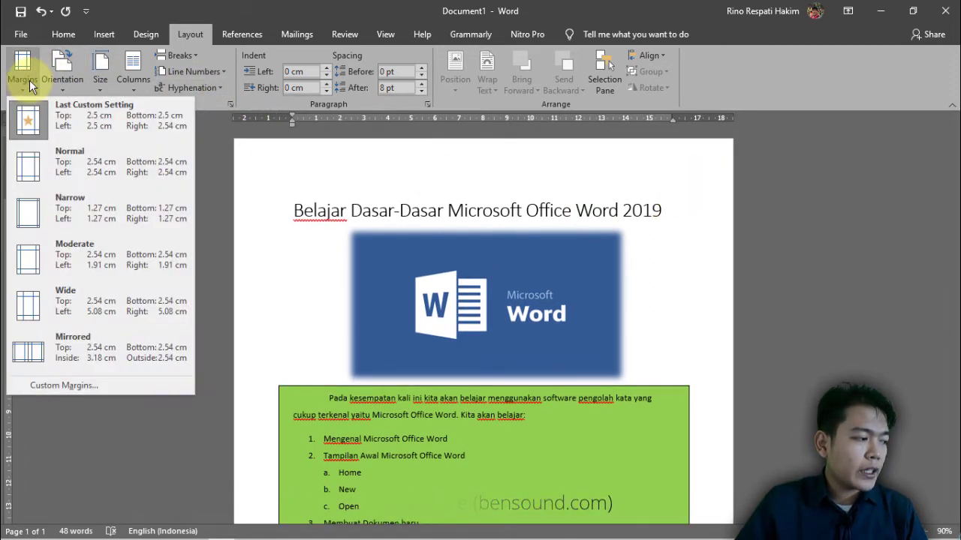
pyautogui.click(144, 225)
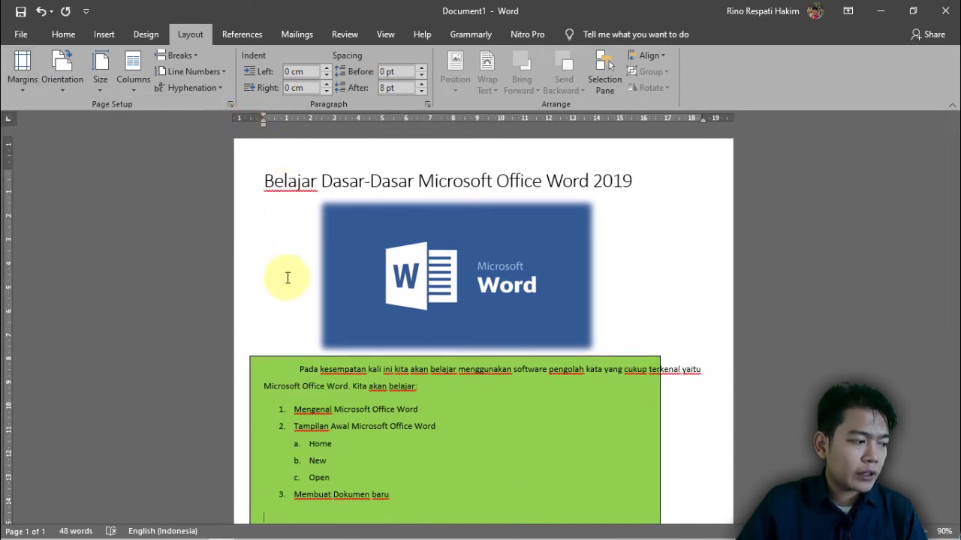
pyautogui.scroll(-5, 278, 367)
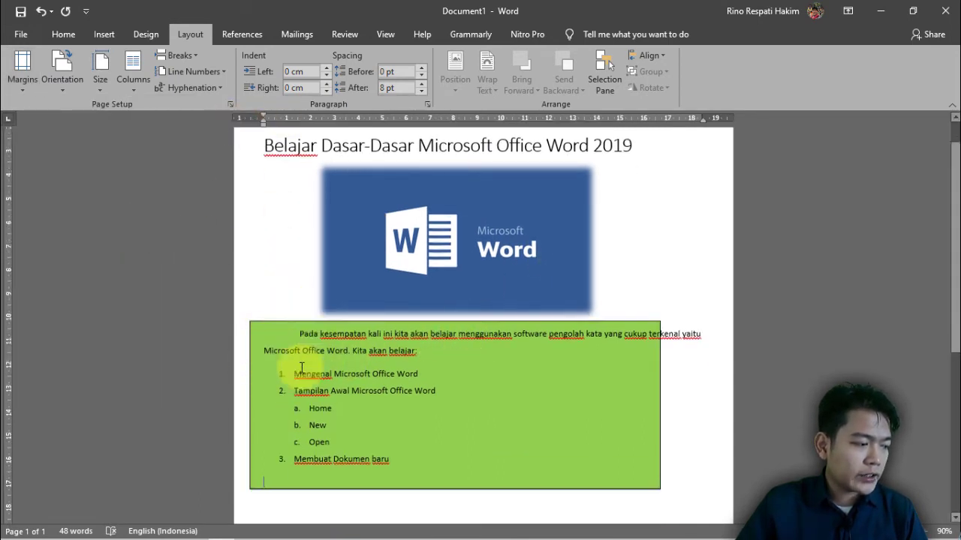
pyautogui.scroll(2, 300, 242)
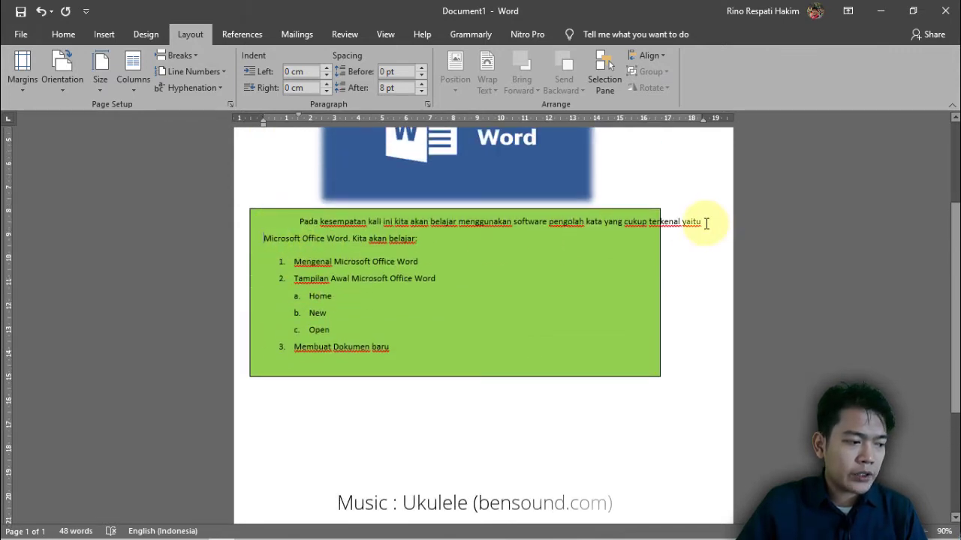
pyautogui.click(603, 373)
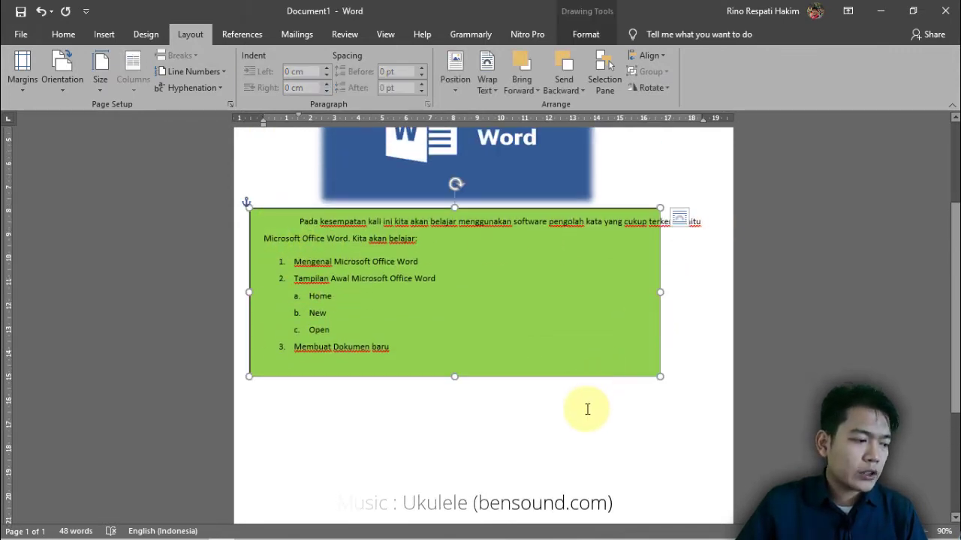
# Generate sample text below the green box with =rand(5,5), leaving blank lines above it
pyautogui.click(585, 408)
pyautogui.scroll(-1, 586, 409)
pyautogui.press('Return')
pyautogui.press('Return')
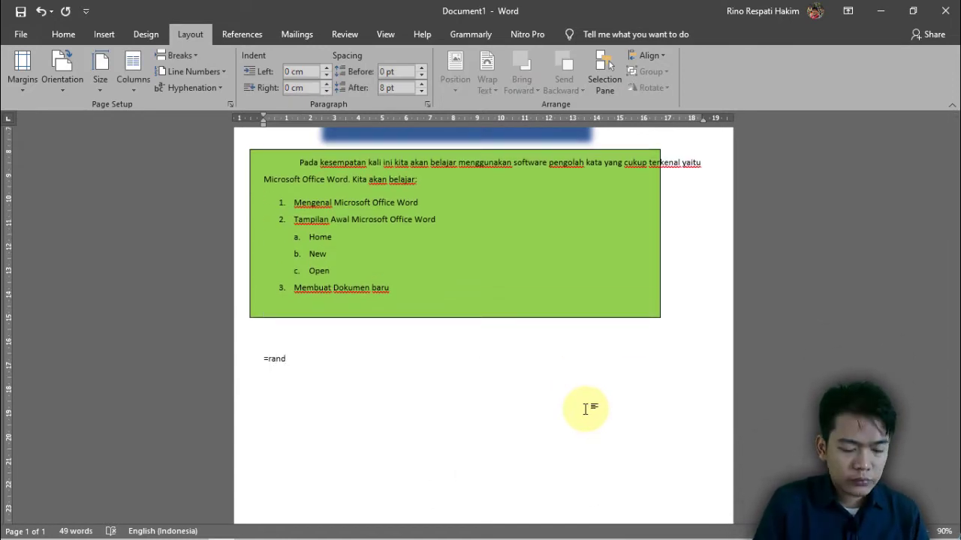
pyautogui.write('=rand(5,5)')
pyautogui.press('Return')
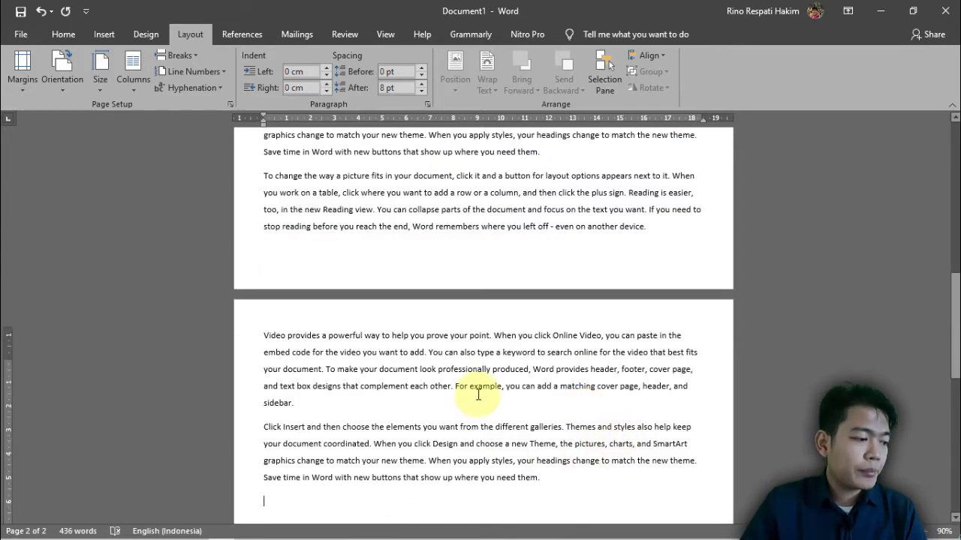
# Reapply the last custom margins (2.5 cm top, bottom and left, 2.54 cm right) and check the text flow
pyautogui.scroll(1, 478, 394)
pyautogui.scroll(5, 478, 395)
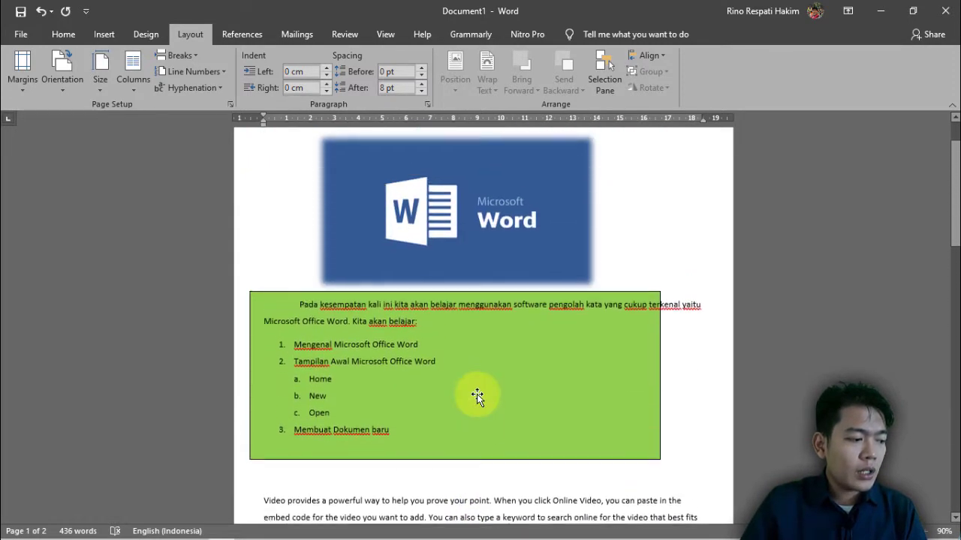
pyautogui.scroll(-6, 475, 392)
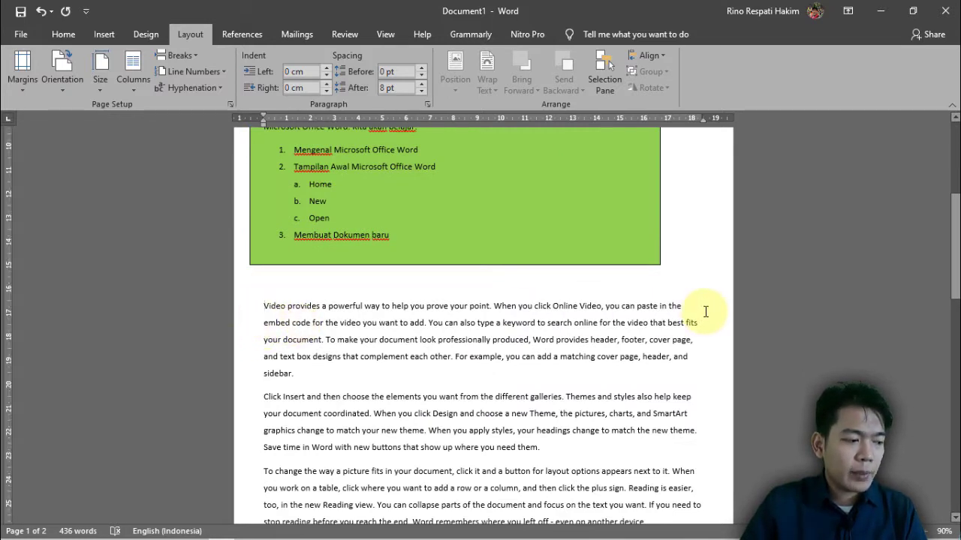
pyautogui.scroll(-10, 697, 375)
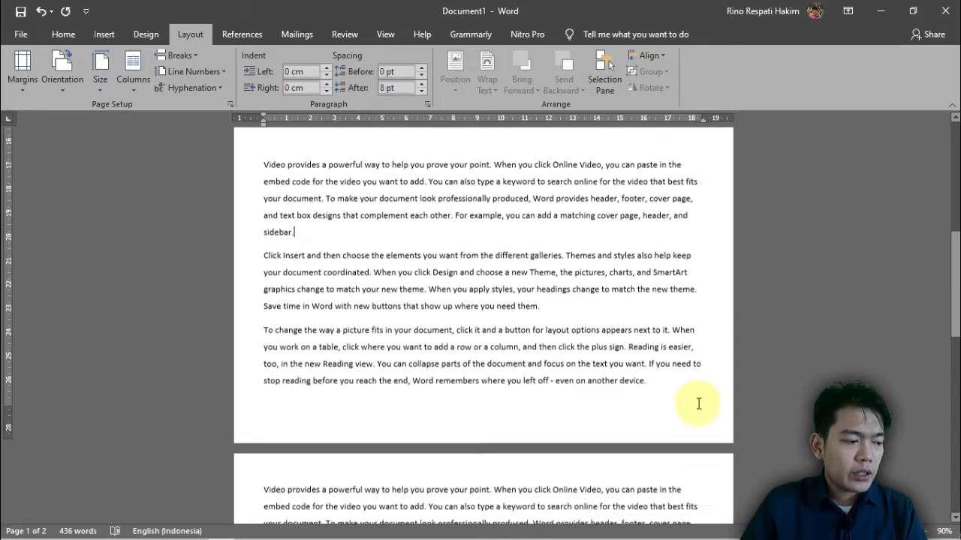
pyautogui.scroll(9, 550, 311)
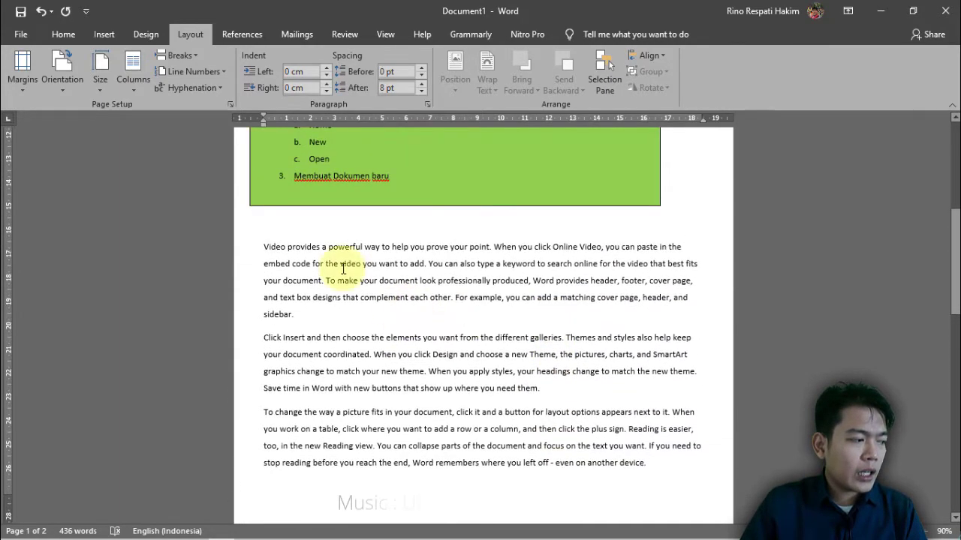
pyautogui.click(29, 81)
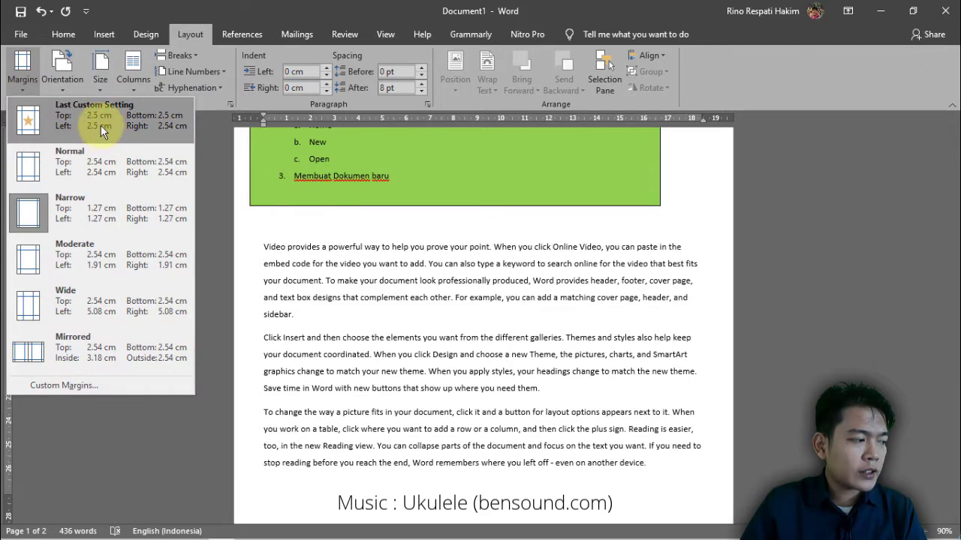
pyautogui.click(104, 119)
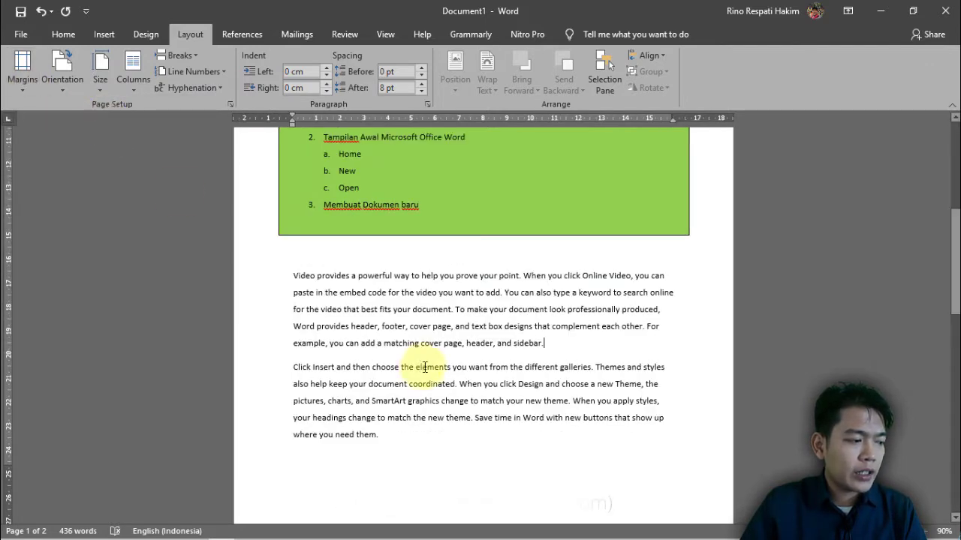
pyautogui.click(684, 297)
pyautogui.scroll(-12, 654, 373)
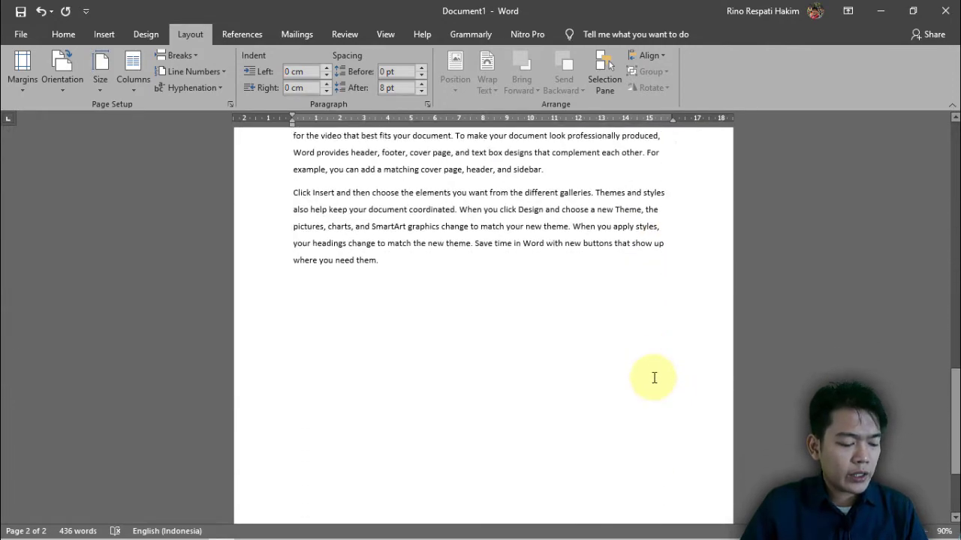
# Undo the last margin change and redo it to compare the two page layouts
pyautogui.hotkey('ctrl', 'z')
pyautogui.scroll(4, 654, 378)
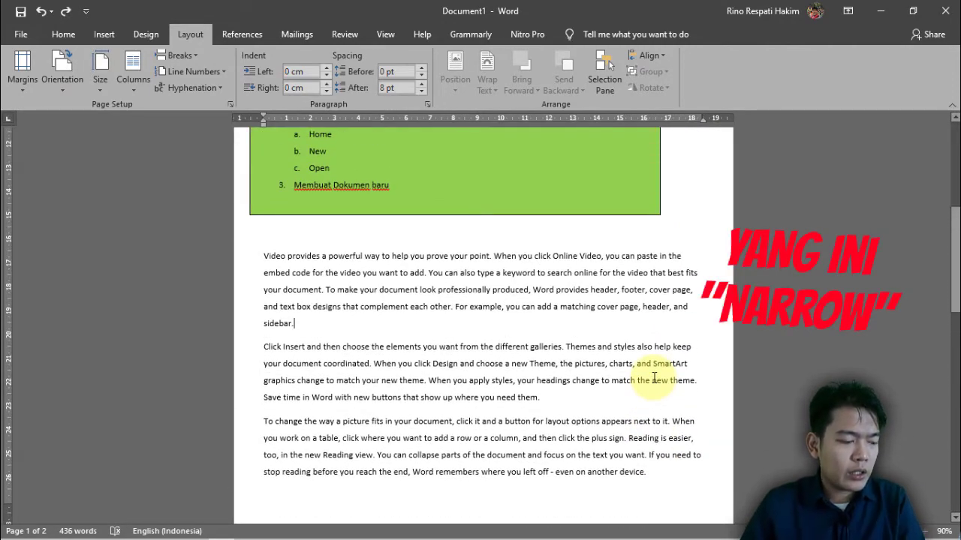
pyautogui.hotkey('ctrl', 'y')
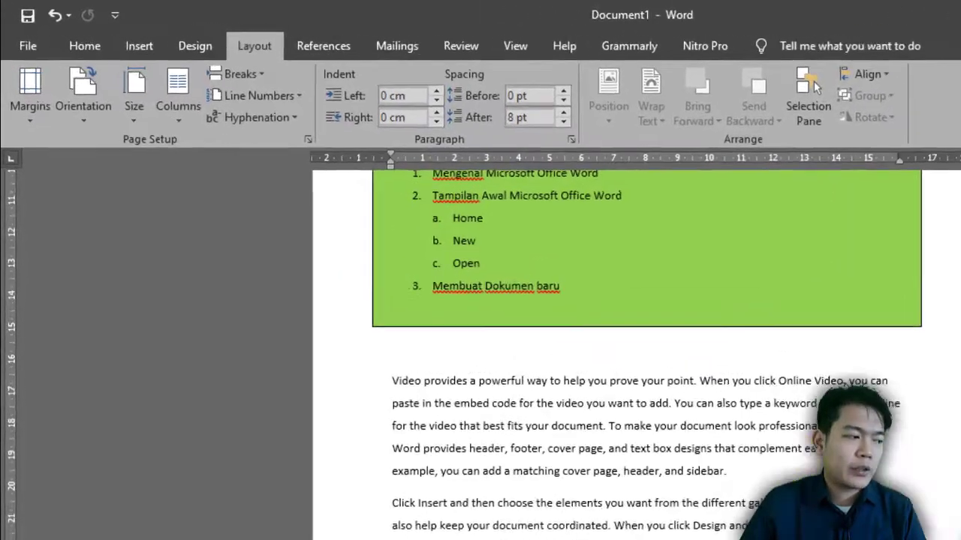
# Set custom page margins of 4 cm top and left and 3 cm bottom and right for the whole document
pyautogui.scroll(3, 650, 377)
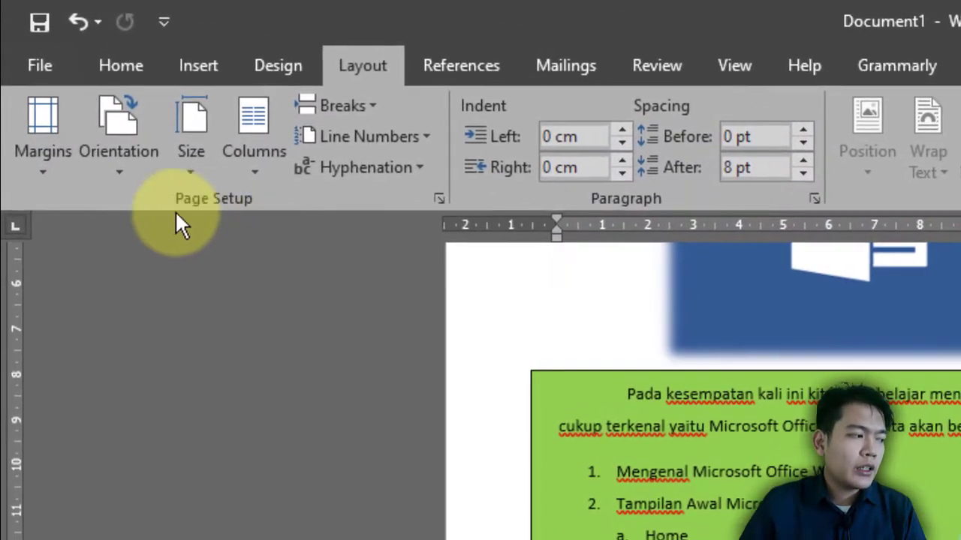
pyautogui.click(47, 150)
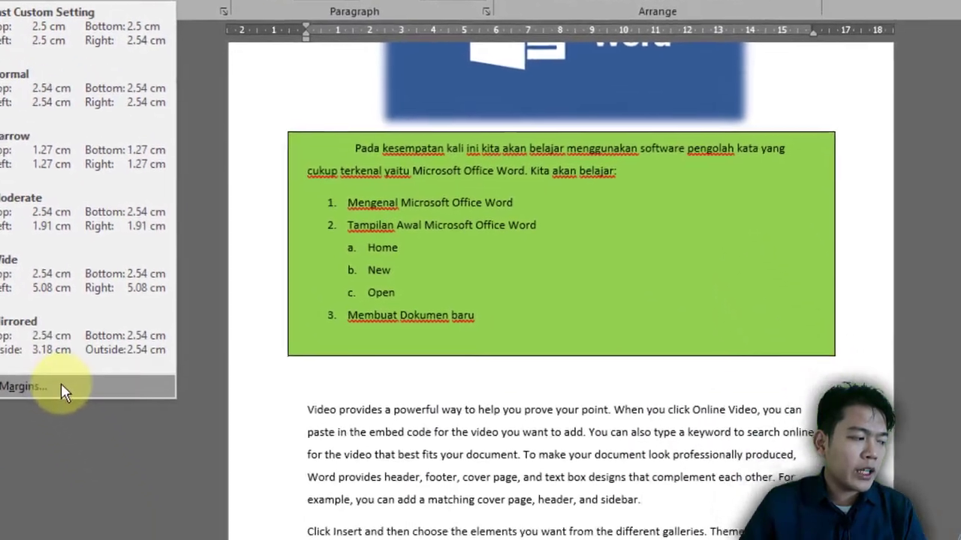
pyautogui.click(61, 387)
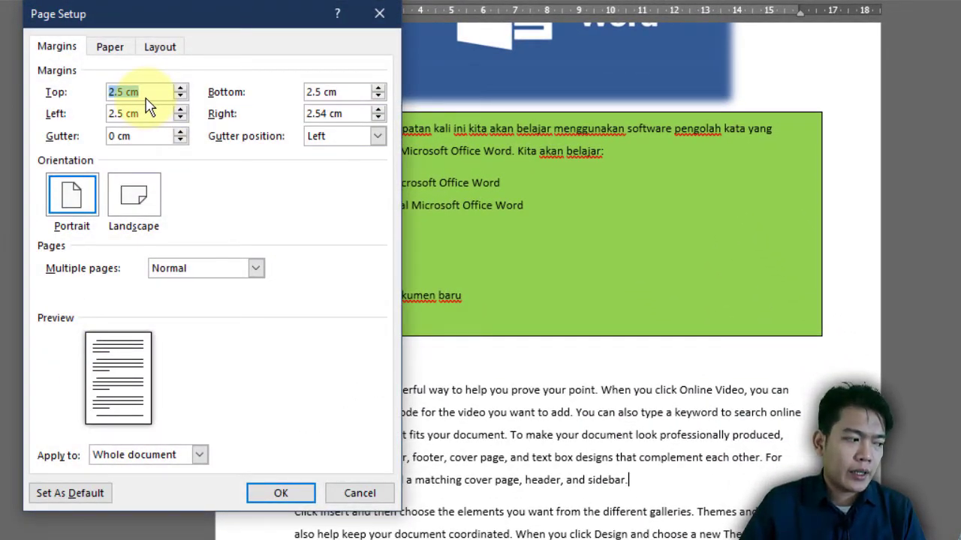
pyautogui.press('Tab')
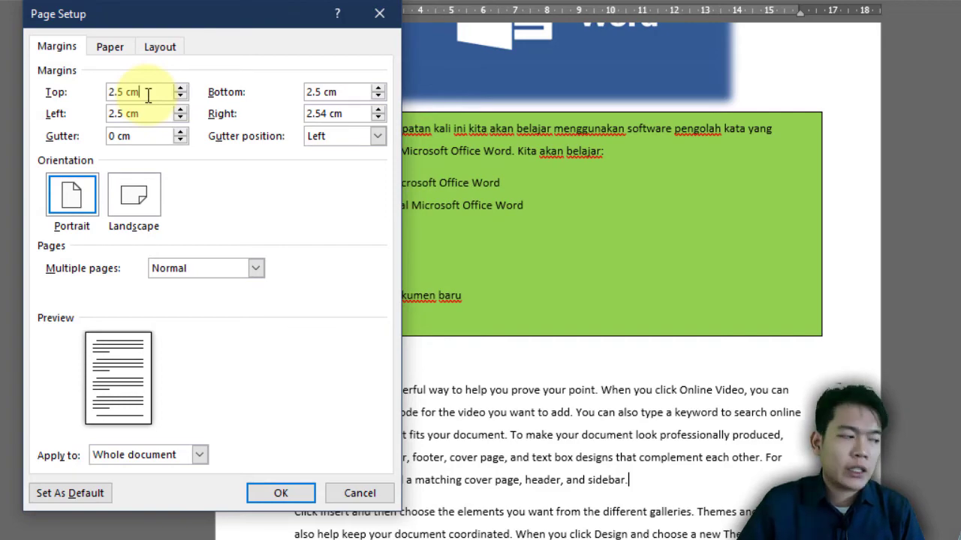
pyautogui.moveTo(148, 94); pyautogui.dragTo(36, 92)
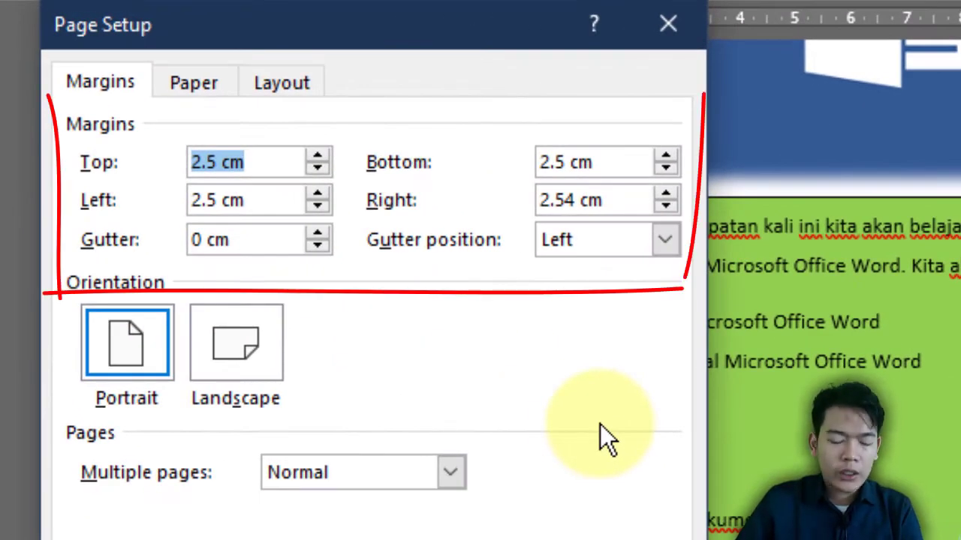
pyautogui.write('4')
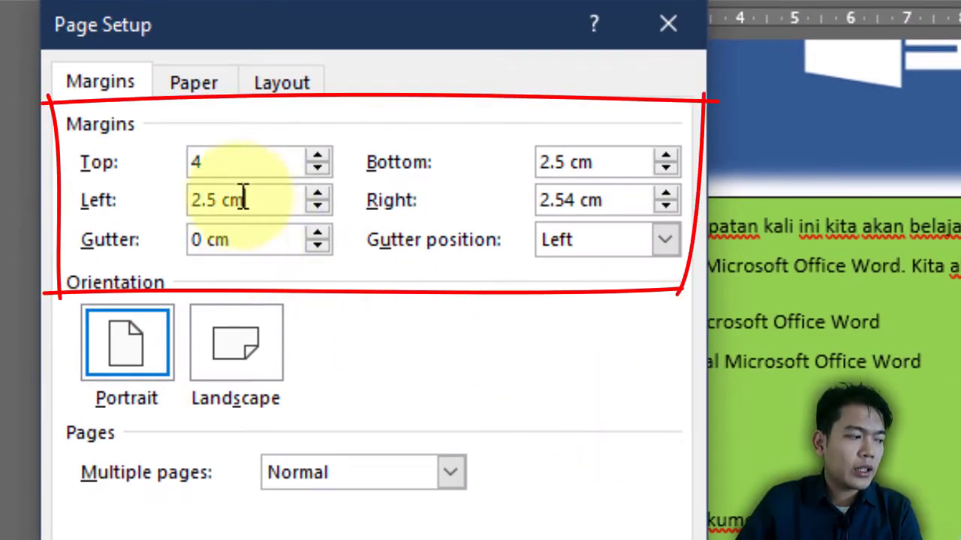
pyautogui.moveTo(244, 200); pyautogui.dragTo(192, 201)
pyautogui.write('4')
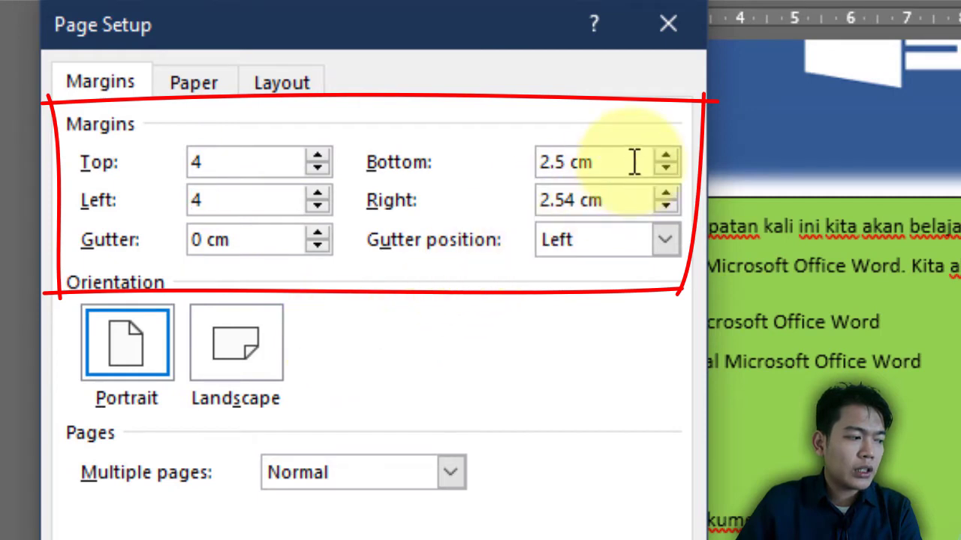
pyautogui.moveTo(635, 162); pyautogui.dragTo(484, 165)
pyautogui.write('3')
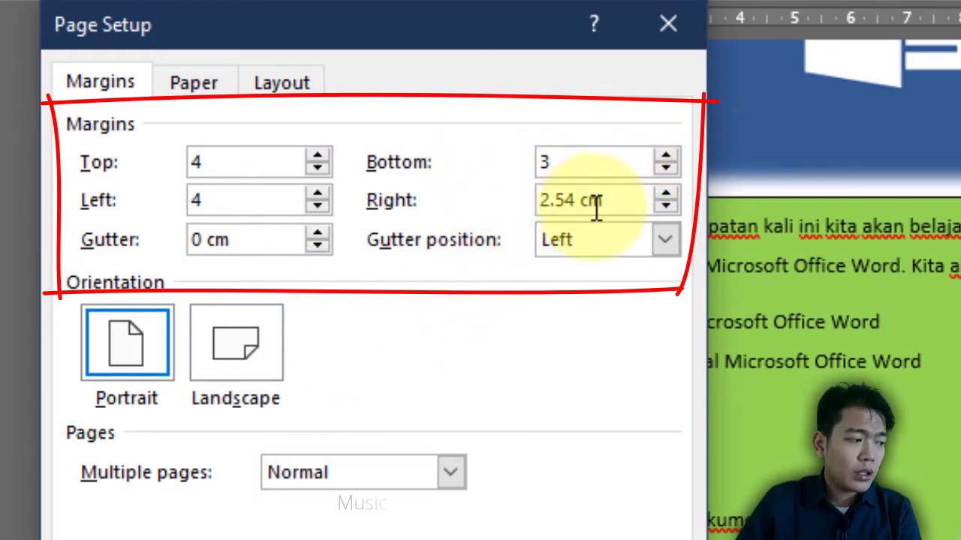
pyautogui.moveTo(594, 200); pyautogui.dragTo(496, 205)
pyautogui.write('3')
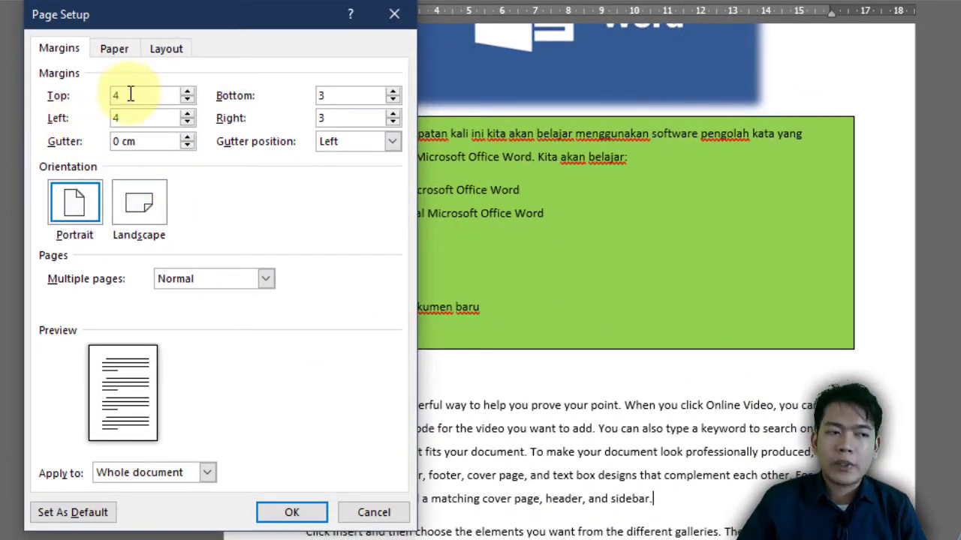
pyautogui.click(292, 513)
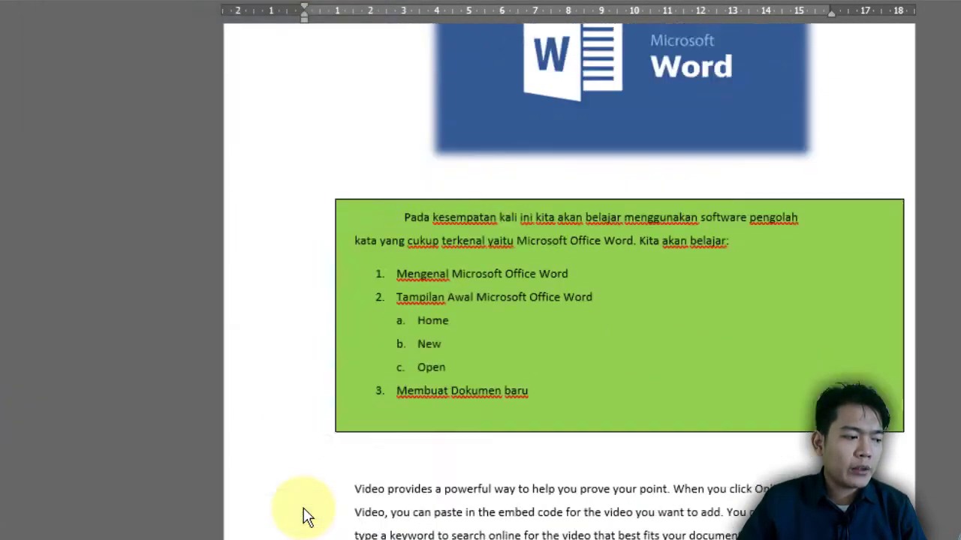
# Examine how the title, picture, green box and sample text sit within the new margins across the pages
pyautogui.scroll(-1, 311, 503)
pyautogui.scroll(5, 601, 392)
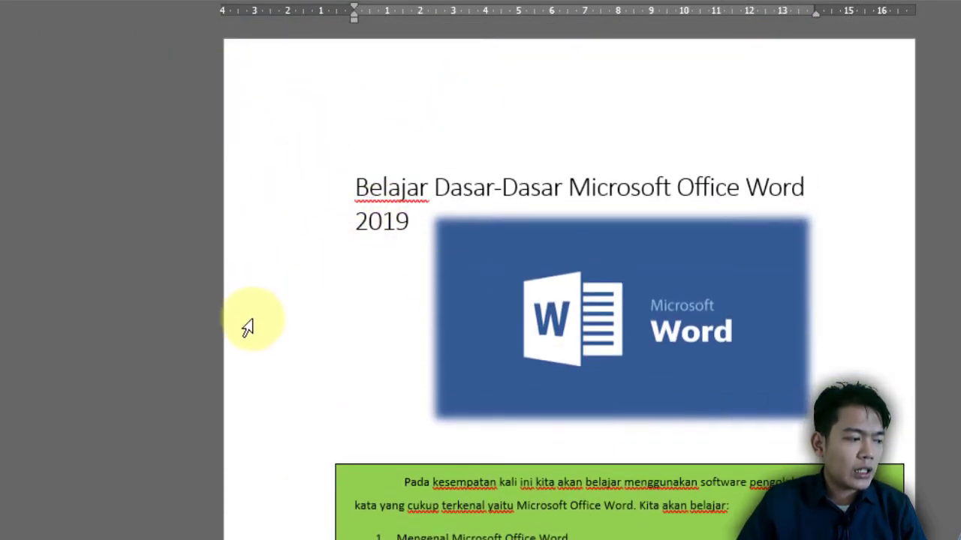
pyautogui.scroll(-6, 248, 319)
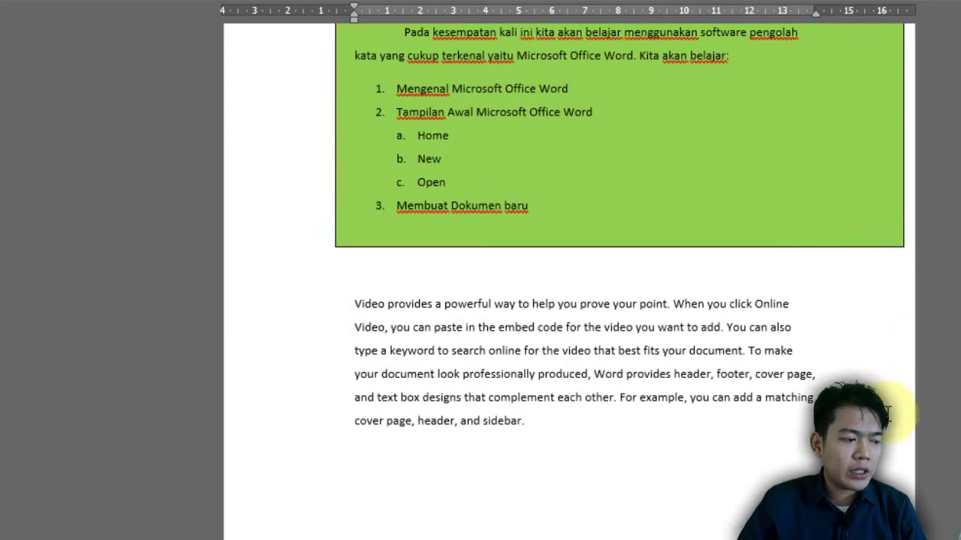
pyautogui.scroll(-10, 825, 420)
pyautogui.scroll(10, 708, 501)
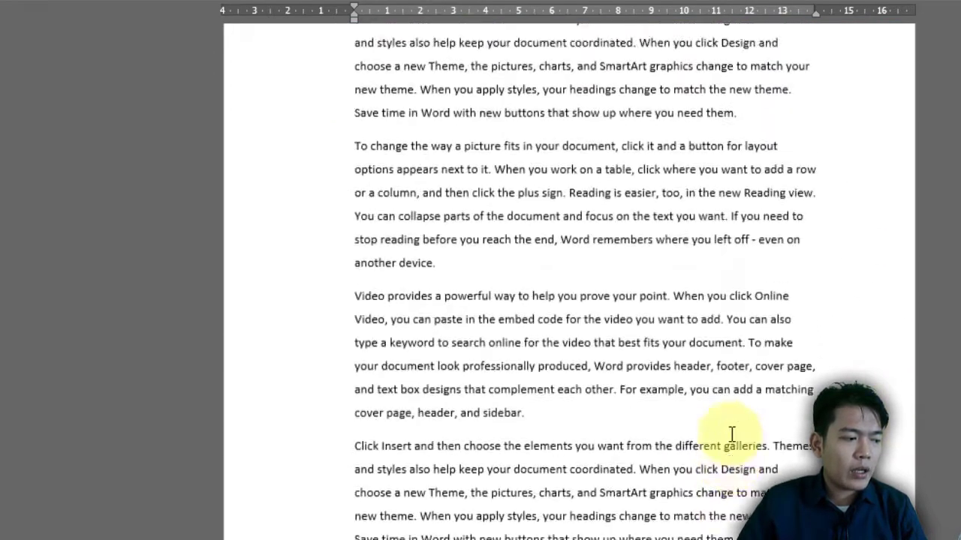
pyautogui.scroll(6, 625, 293)
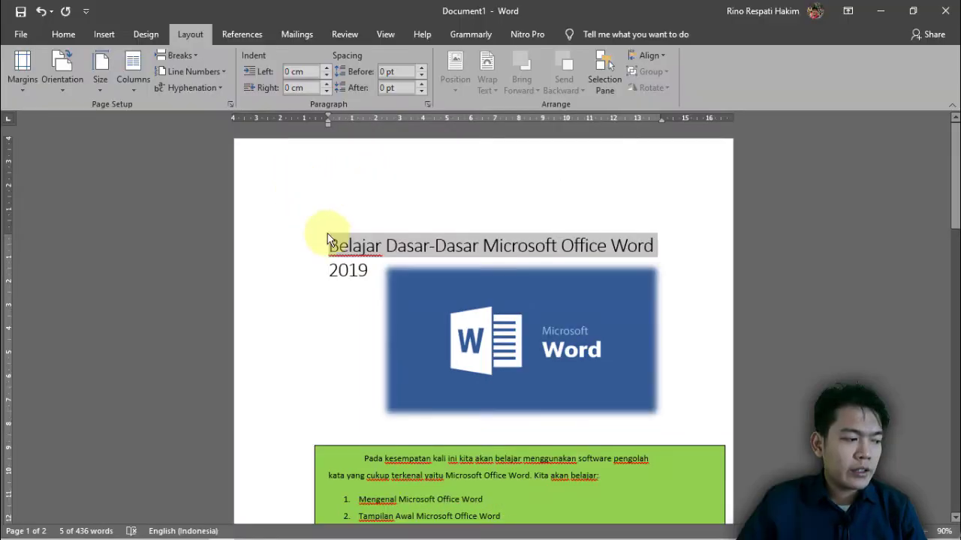
pyautogui.click(394, 223)
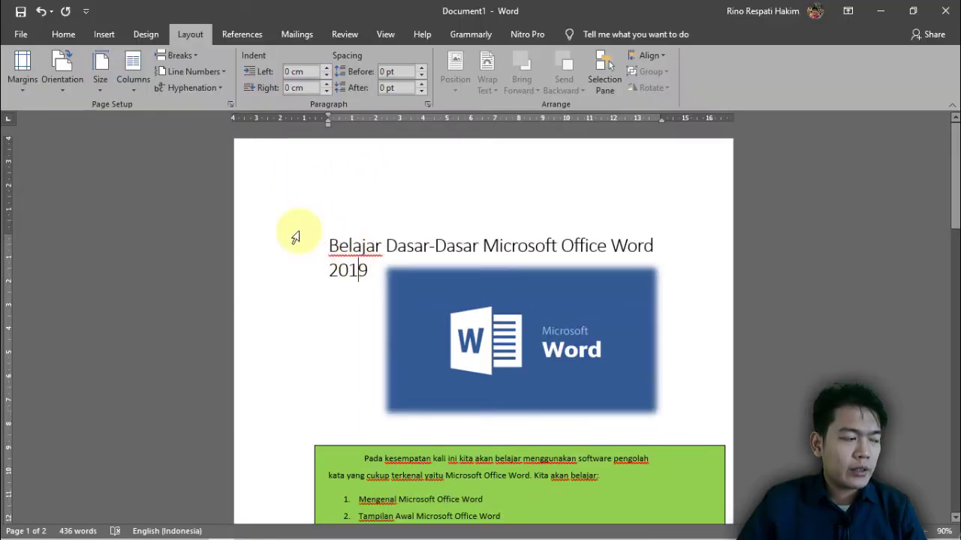
# Look through the available paper sizes, choose A4 (21 cm x 29.7 cm) and check the page layout
pyautogui.click(103, 82)
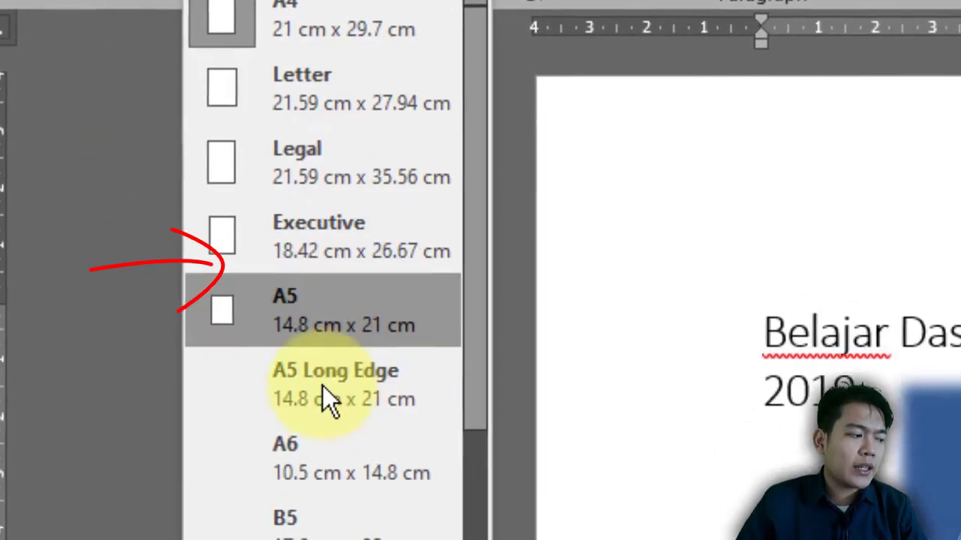
pyautogui.scroll(-3, 322, 388)
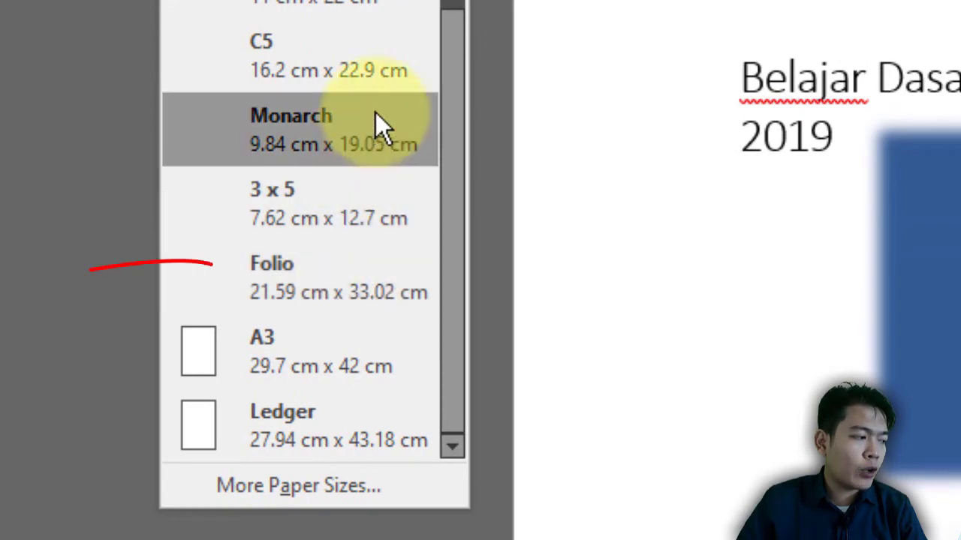
pyautogui.scroll(3, 369, 275)
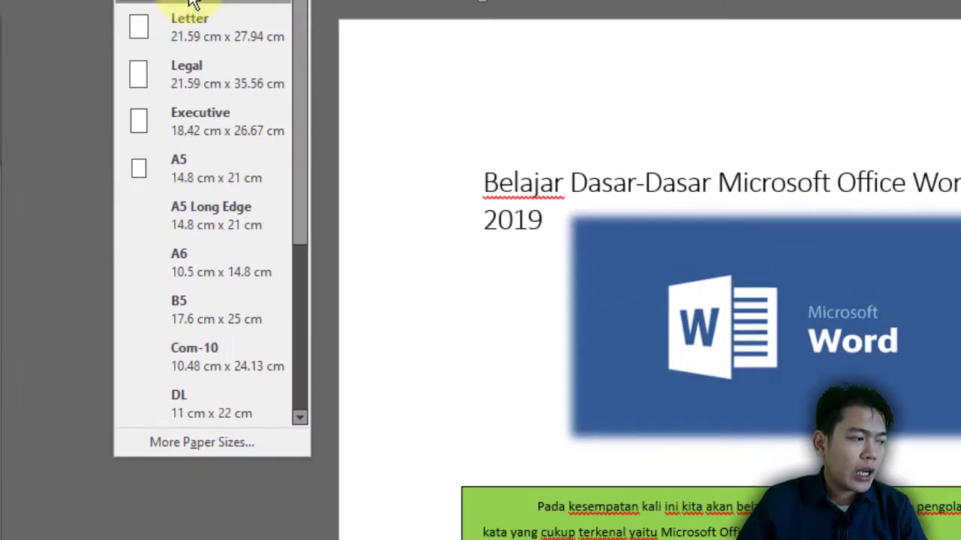
pyautogui.click(191, 6)
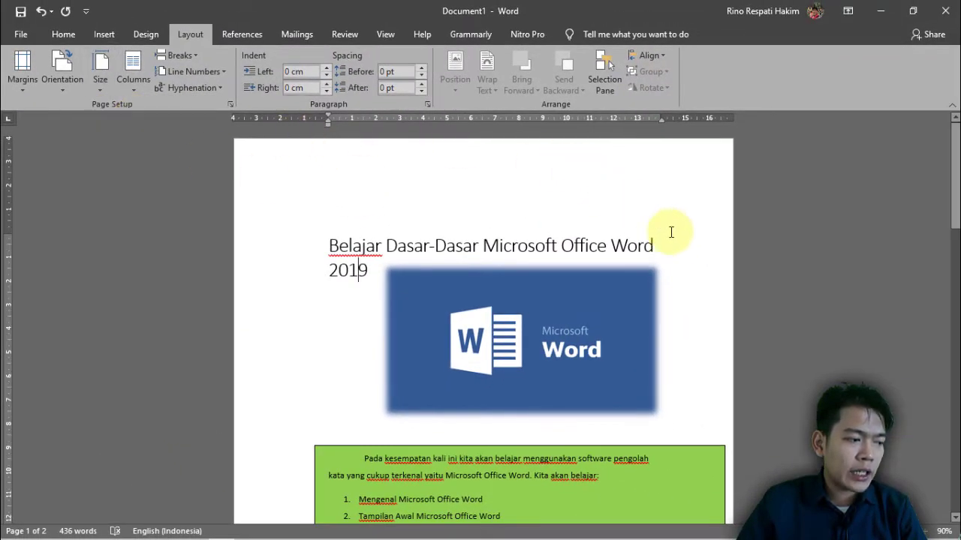
pyautogui.scroll(-5, 671, 229)
pyautogui.scroll(-3, 713, 291)
pyautogui.scroll(8, 725, 297)
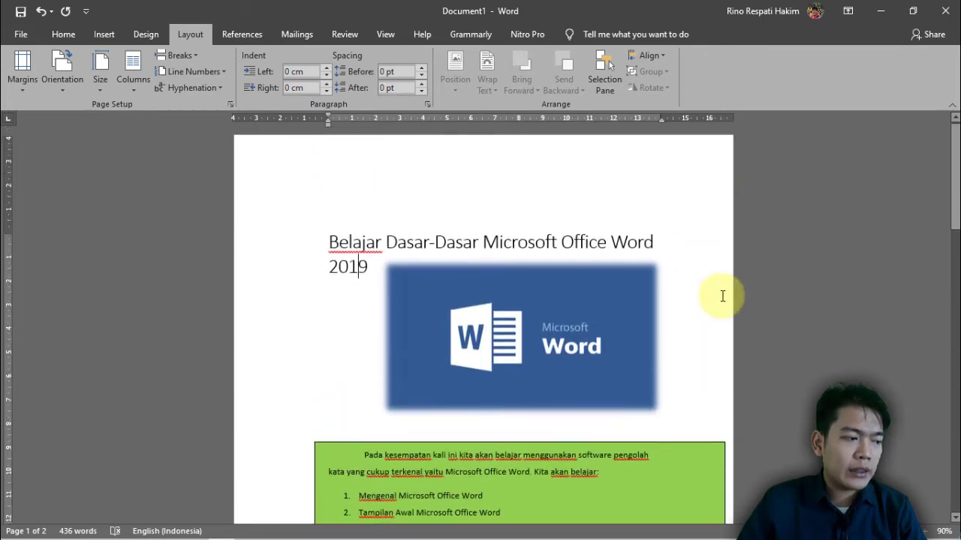
# Change the paper size to Folio (21.59 cm x 33.02 cm) and check how the text flows across both pages
pyautogui.click(109, 75)
pyautogui.scroll(-3, 151, 341)
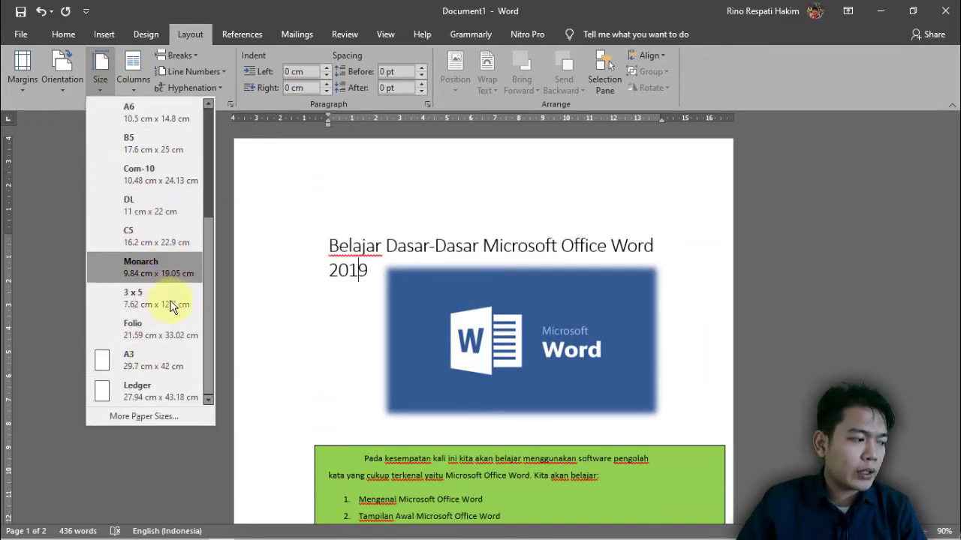
pyautogui.click(171, 329)
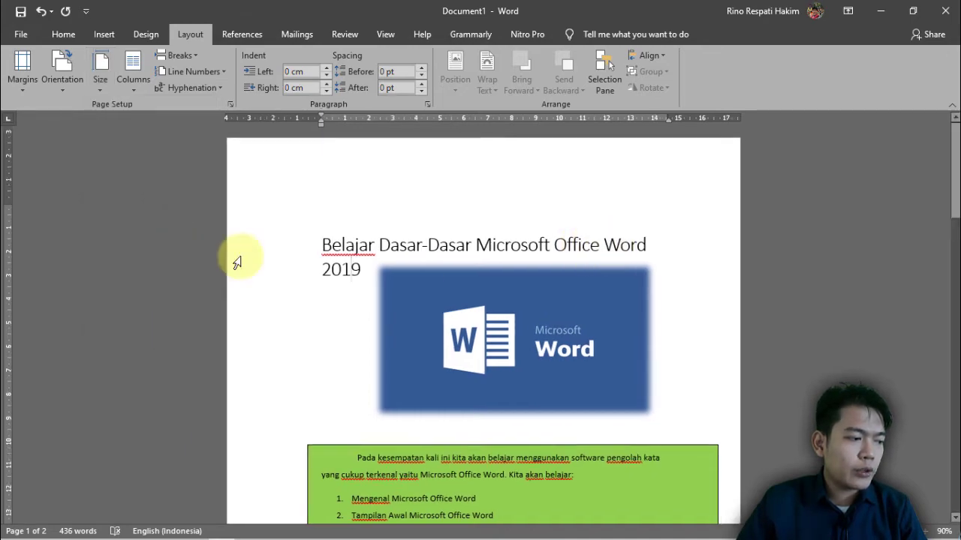
pyautogui.scroll(-3, 557, 253)
pyautogui.scroll(-10, 635, 310)
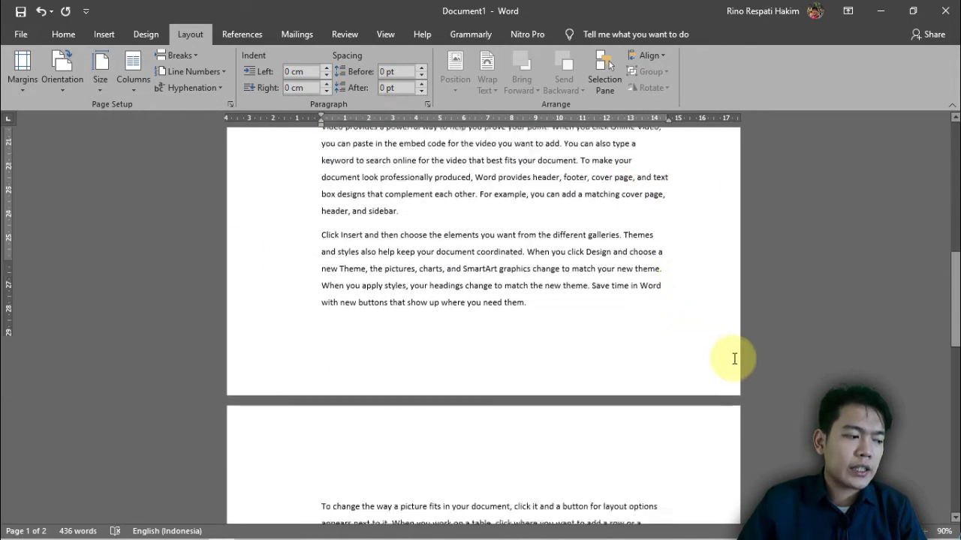
pyautogui.scroll(-5, 735, 358)
pyautogui.scroll(6, 735, 356)
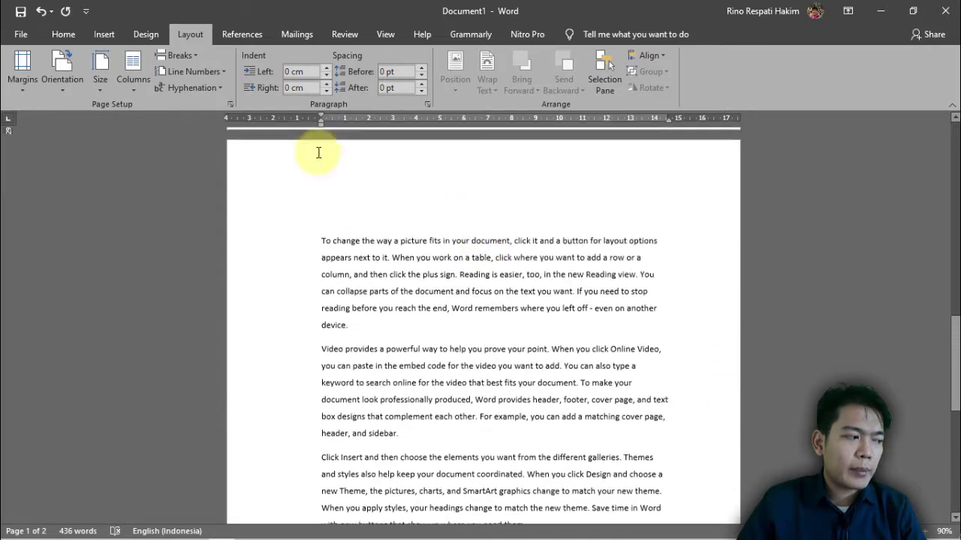
# Set the paper size back to A4 (21 cm x 29.7 cm)
pyautogui.click(104, 82)
pyautogui.scroll(3, 142, 195)
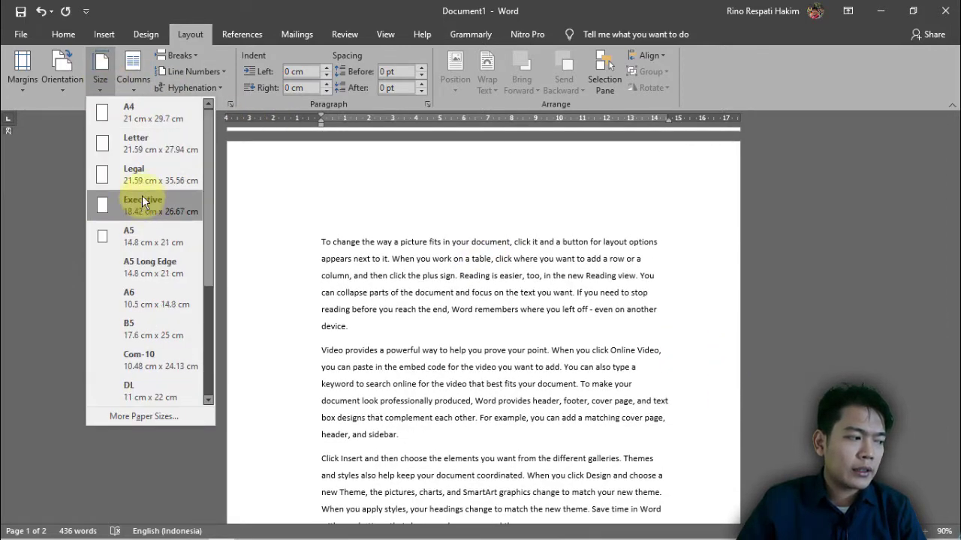
pyautogui.click(153, 115)
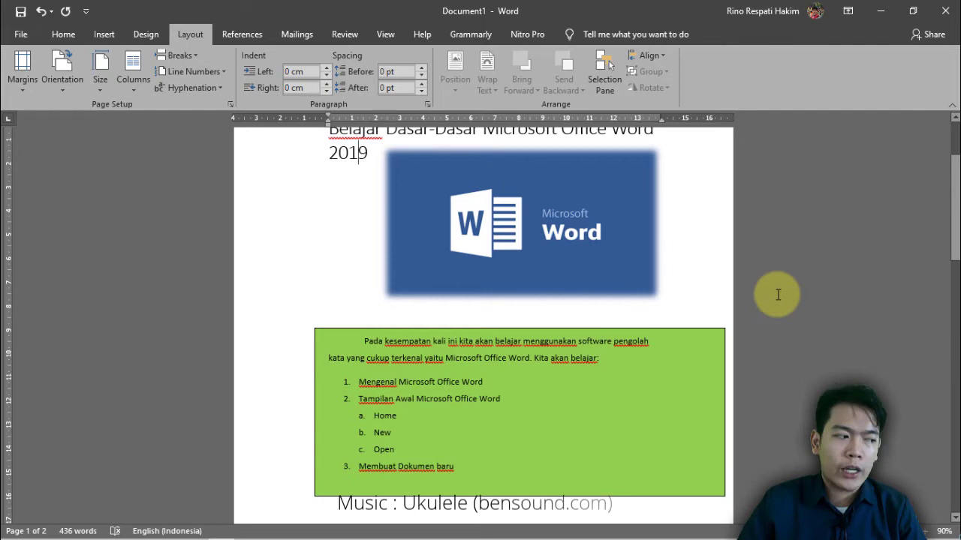
# Look through the preset paper sizes from A4 to Ledger without choosing one
pyautogui.click(93, 68)
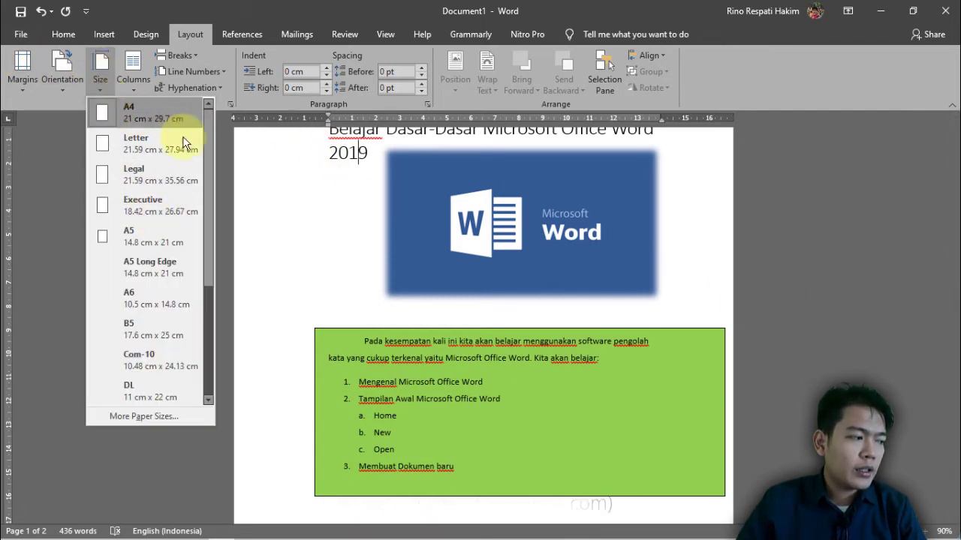
pyautogui.scroll(-1, 198, 208)
pyautogui.scroll(-3, 197, 247)
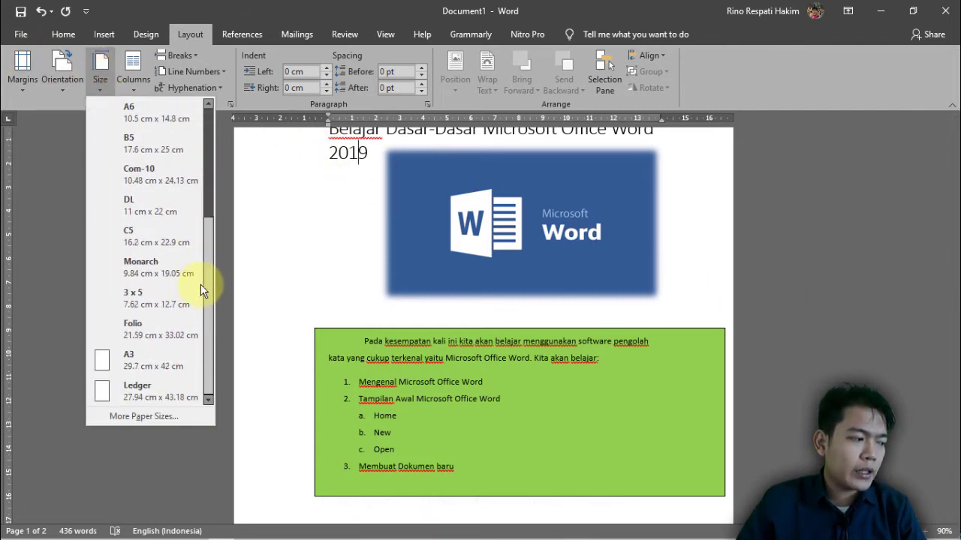
pyautogui.click(41, 322)
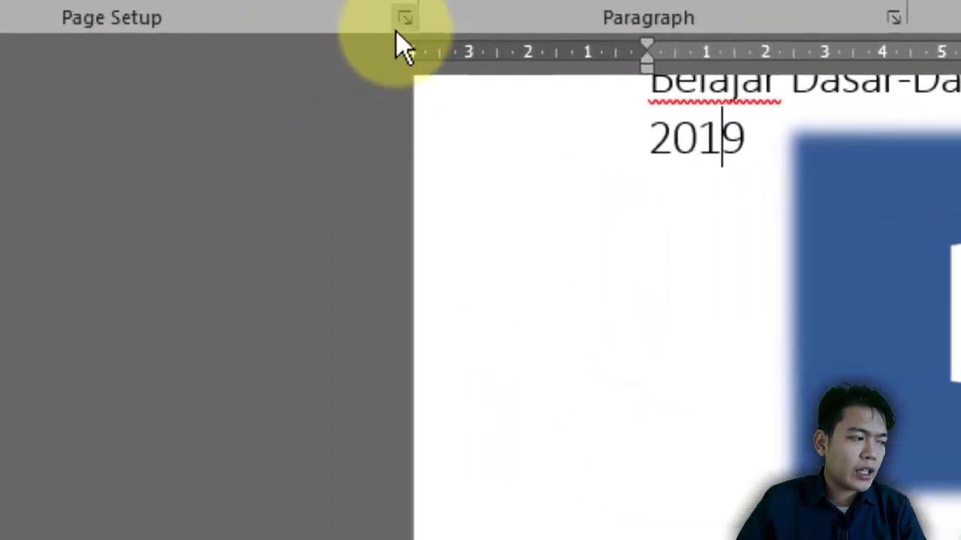
# Open the Page Setup paper settings and look over the paper size choices and the width and height fields
pyautogui.click(337, 51)
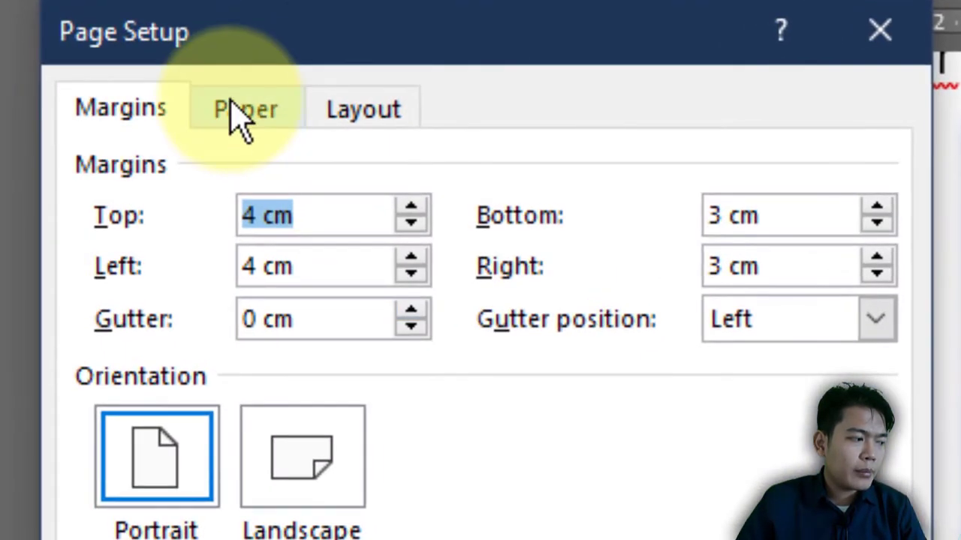
pyautogui.click(242, 113)
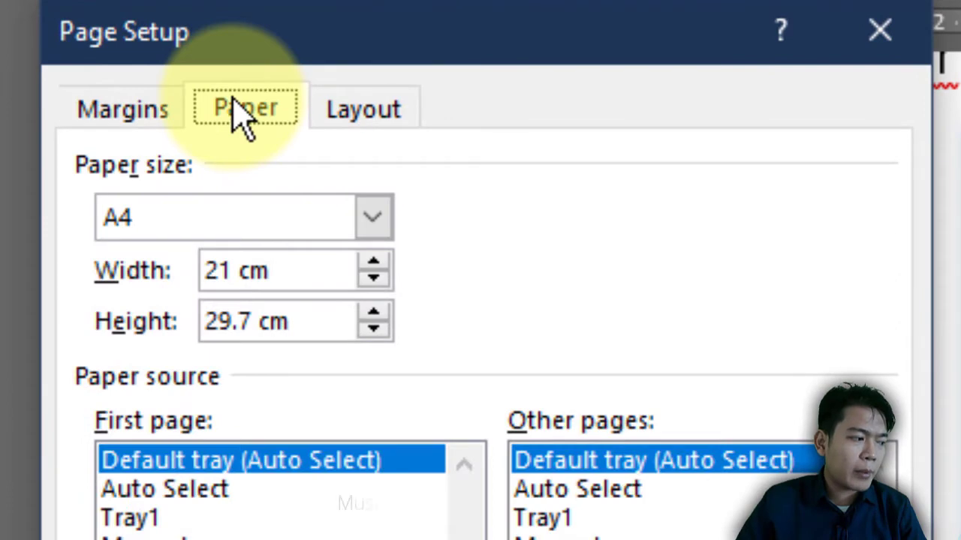
pyautogui.click(373, 216)
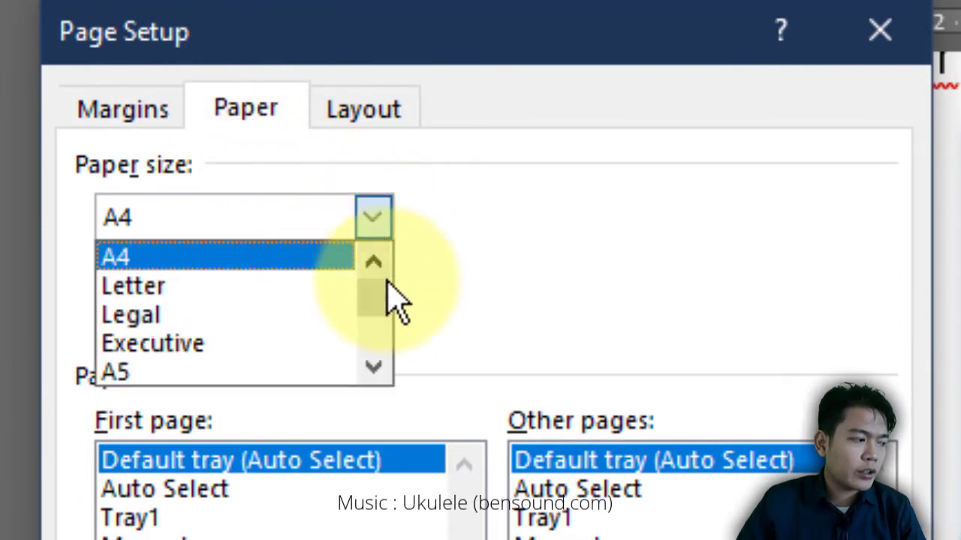
pyautogui.moveTo(384, 281); pyautogui.dragTo(393, 210)
pyautogui.click(390, 212)
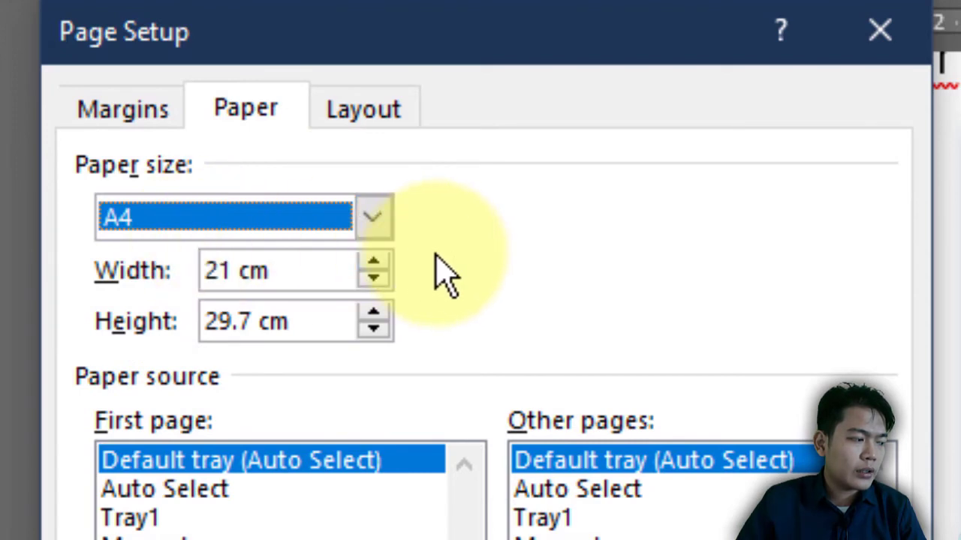
pyautogui.click(289, 274)
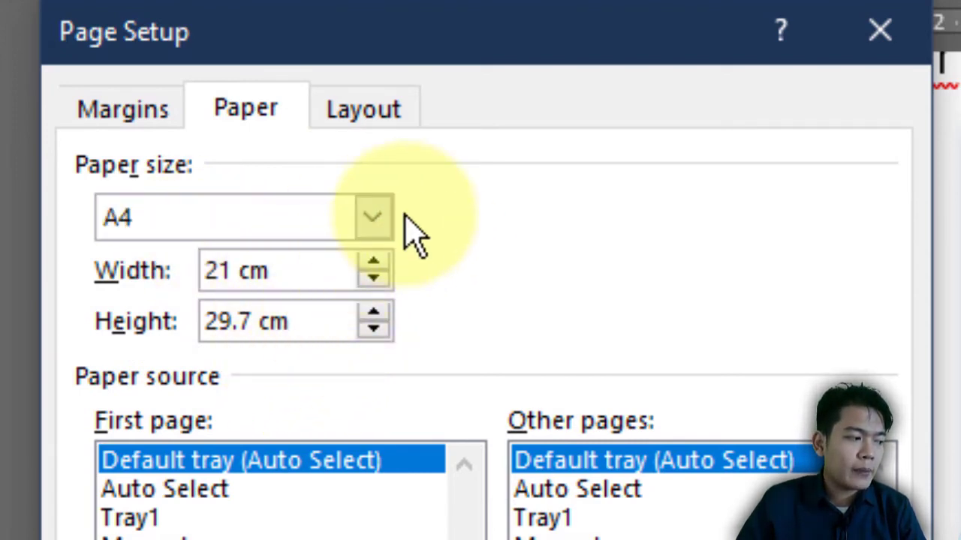
# Select Folio as the paper size in Page Setup and apply it to the whole document
pyautogui.click(363, 215)
pyautogui.moveTo(373, 300); pyautogui.dragTo(377, 379)
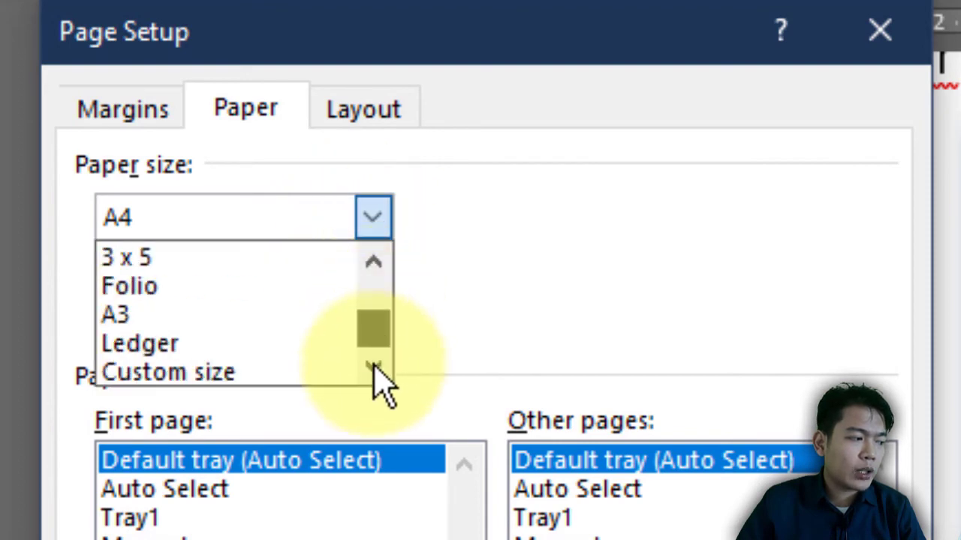
pyautogui.click(298, 288)
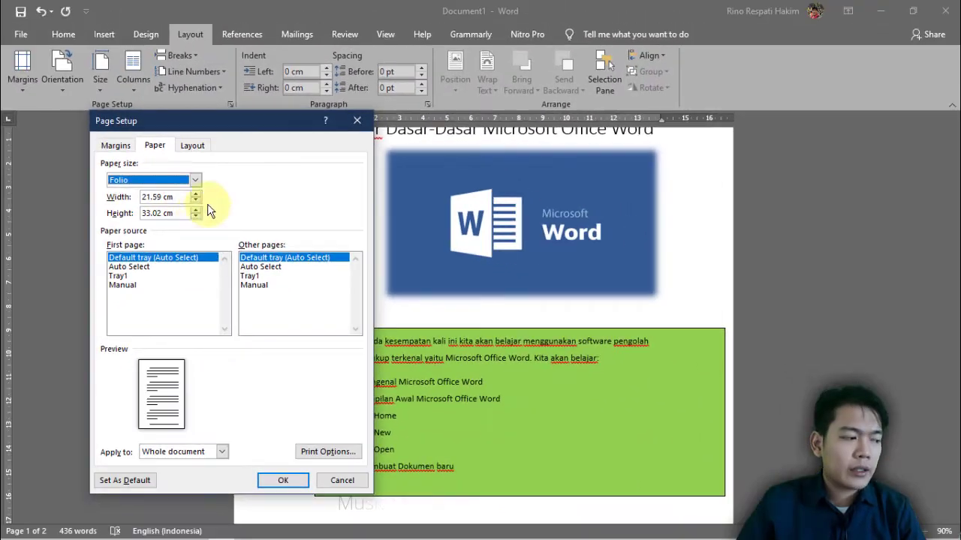
pyautogui.moveTo(226, 122)
pyautogui.mouseDown()
pyautogui.moveTo(256, 137)
pyautogui.moveTo(229, 118)
pyautogui.mouseUp()
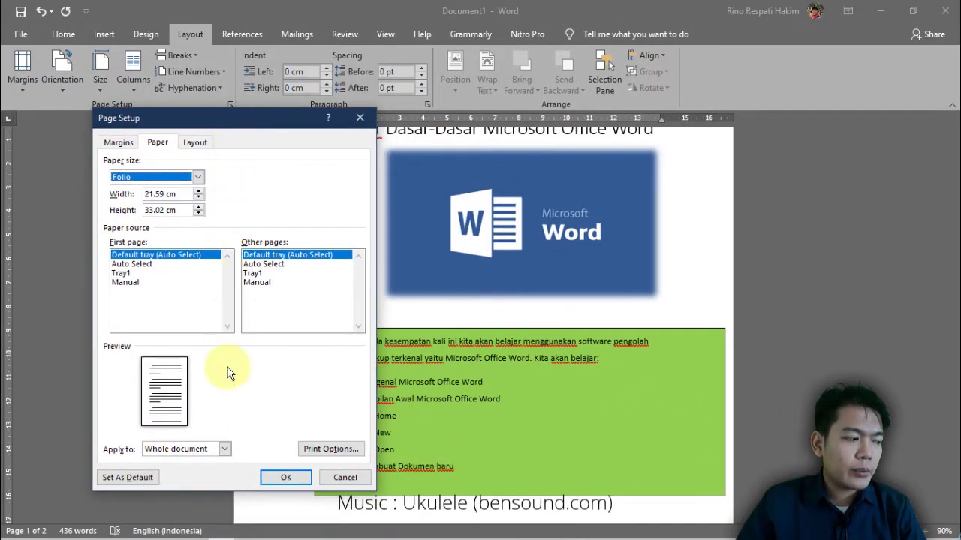
pyautogui.click(300, 476)
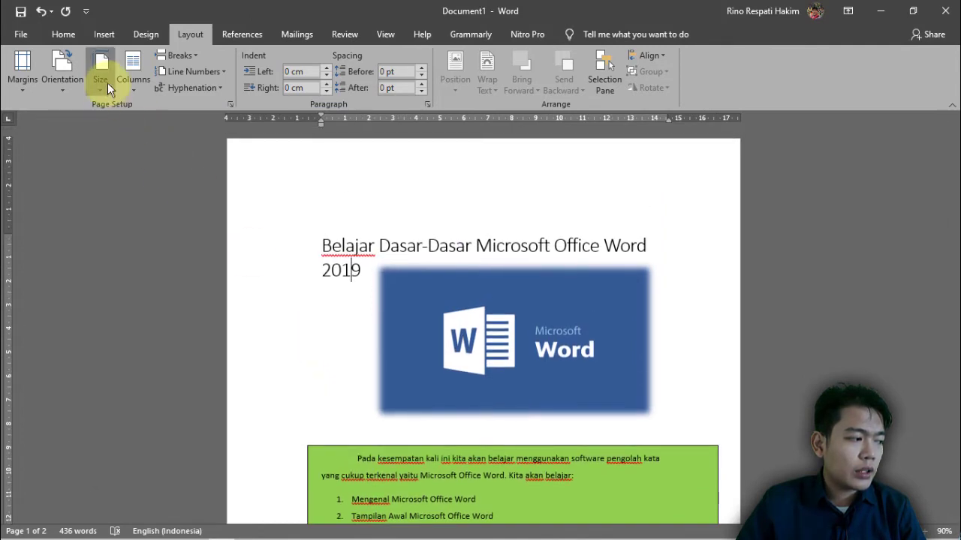
# Return the document from Folio to A4 paper (21 cm x 29.7 cm)
pyautogui.click(106, 81)
pyautogui.scroll(3, 173, 329)
pyautogui.click(142, 114)
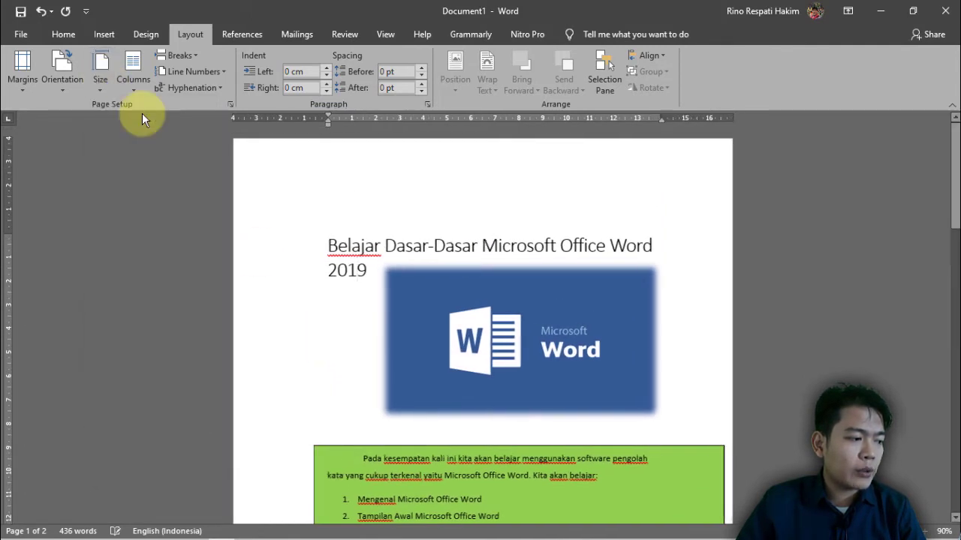
# Switch the page orientation to Landscape and check how the title, picture and green box are laid out
pyautogui.click(72, 88)
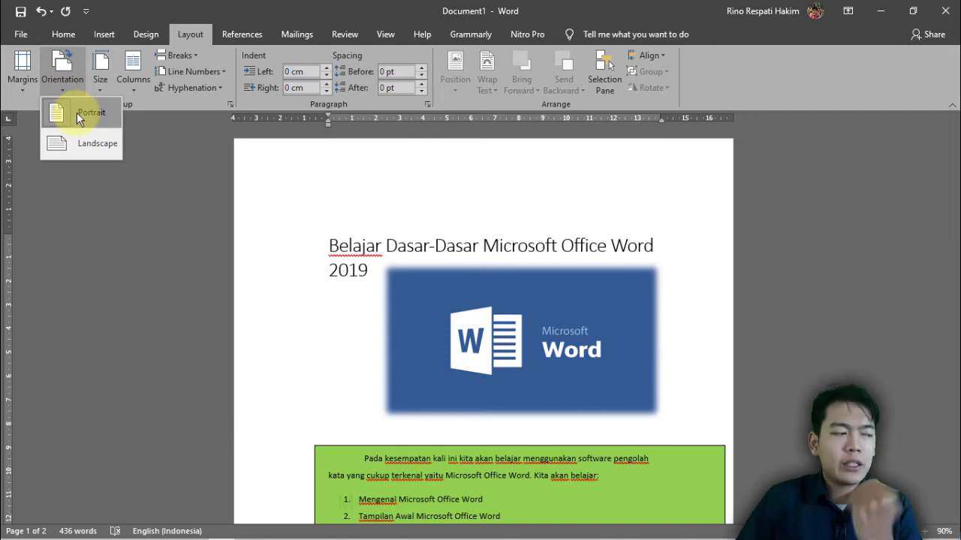
pyautogui.click(77, 140)
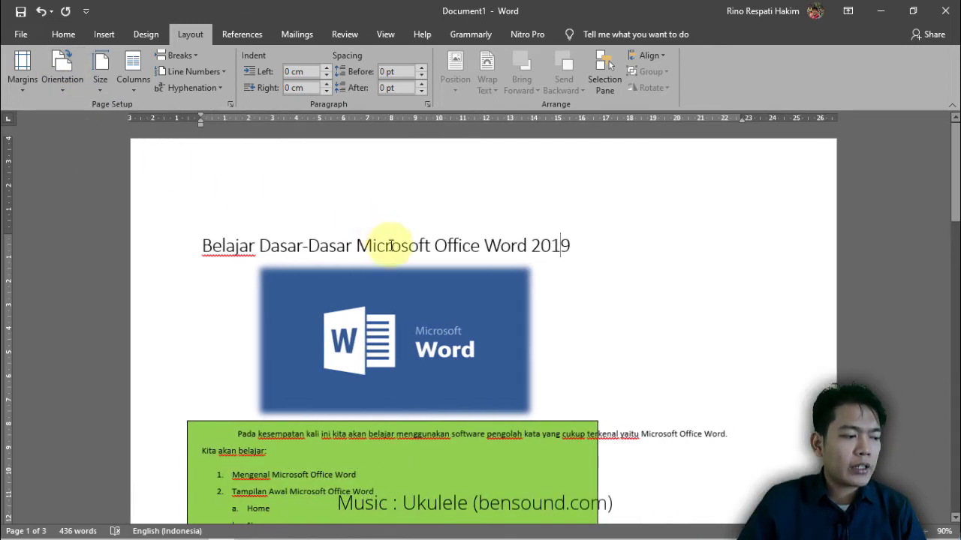
pyautogui.scroll(-5, 420, 259)
pyautogui.scroll(5, 433, 268)
pyautogui.scroll(-4, 434, 267)
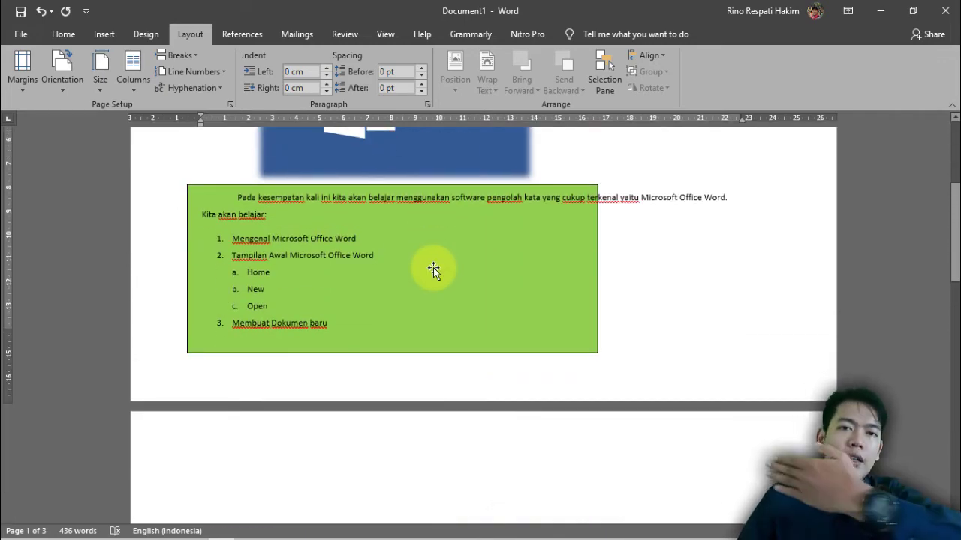
# Switch the page orientation back to Portrait and check the text on both pages
pyautogui.click(72, 86)
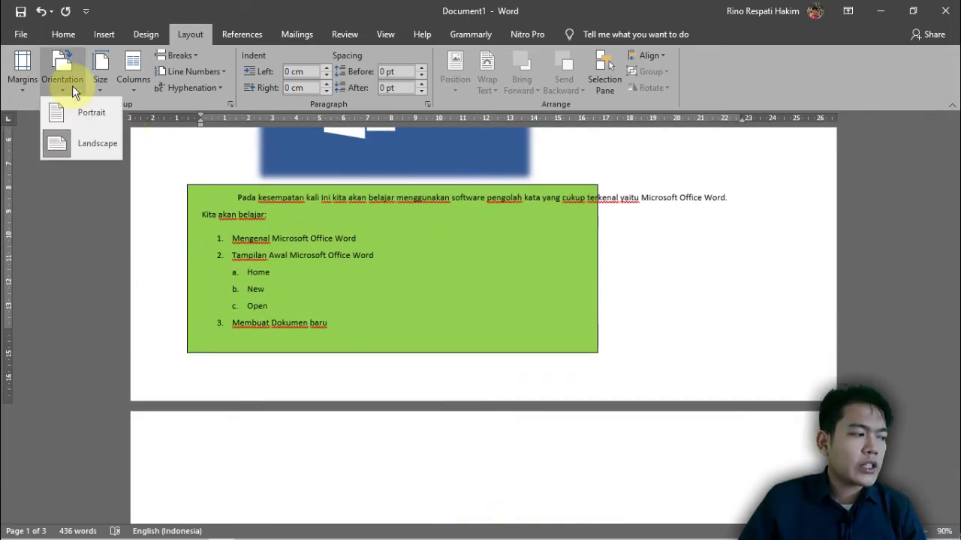
pyautogui.click(79, 111)
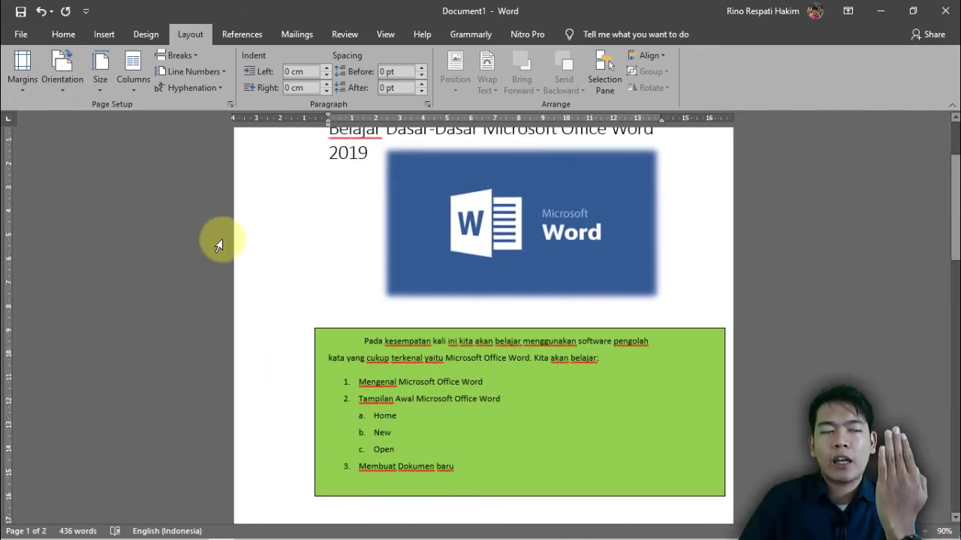
pyautogui.scroll(-5, 368, 218)
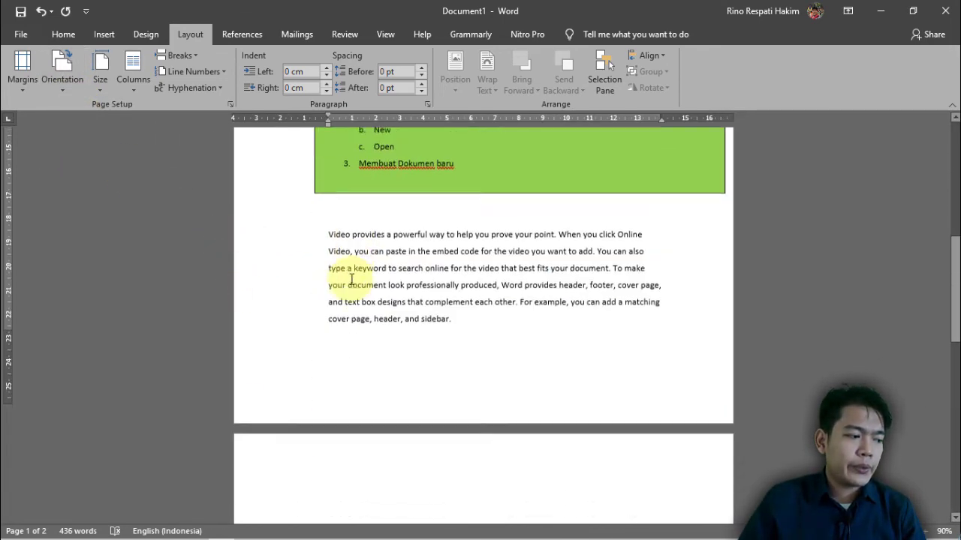
pyautogui.scroll(-15, 351, 278)
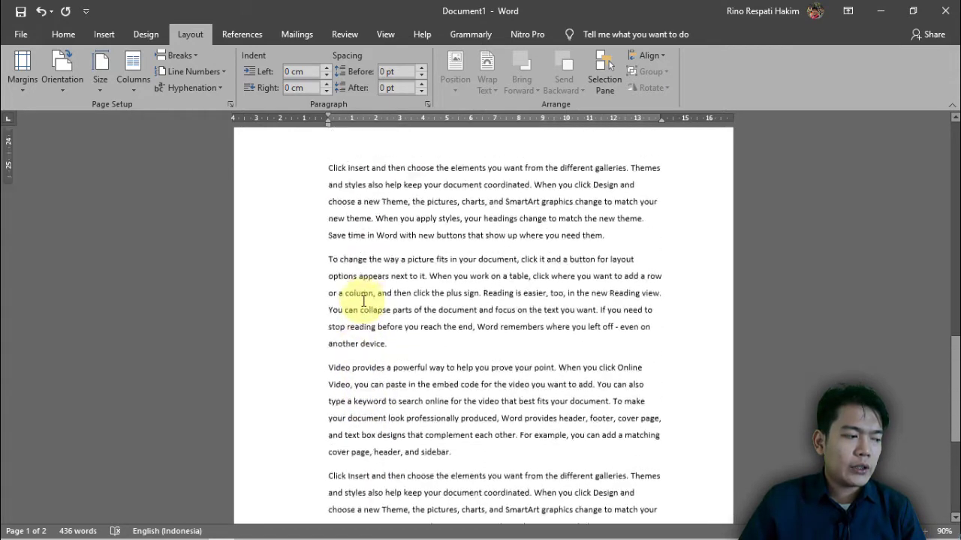
pyautogui.scroll(20, 364, 300)
# Review the margin presets and the paper size list without changing either setting
pyautogui.click(21, 79)
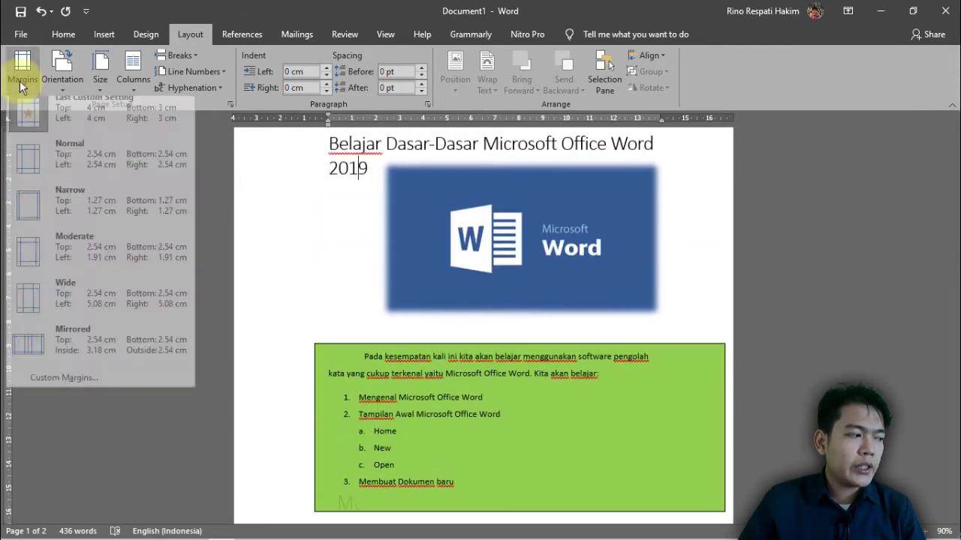
pyautogui.click(103, 83)
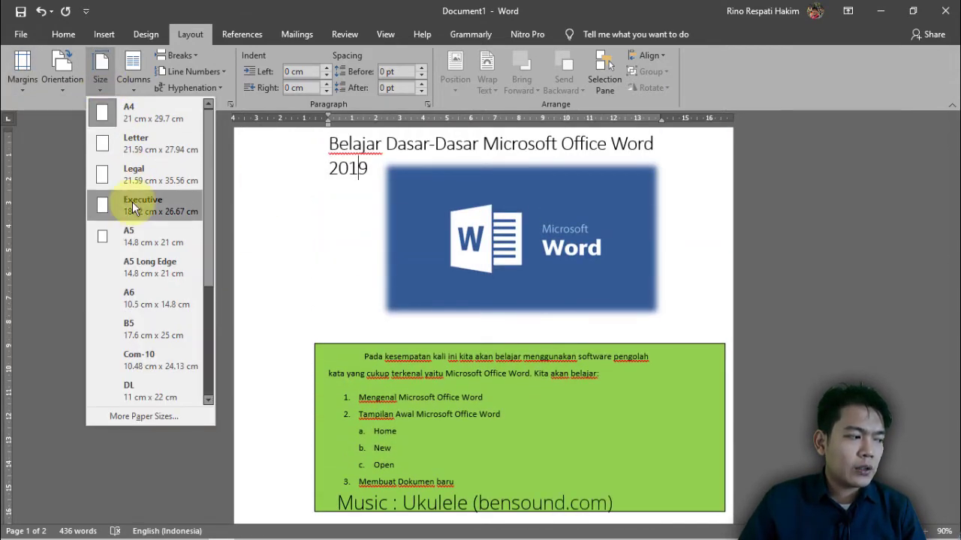
pyautogui.click(263, 217)
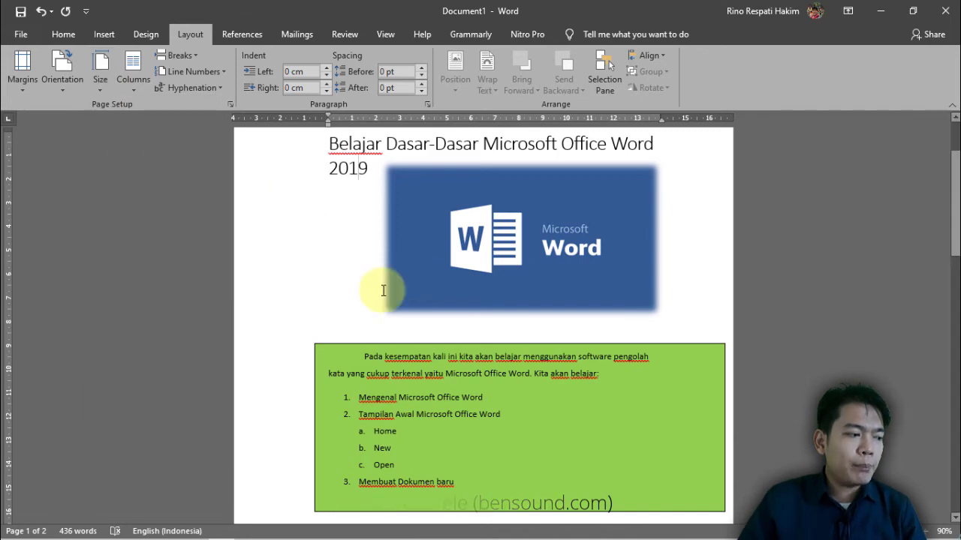
# Place the text cursor in the empty paragraph at the end of the document
pyautogui.scroll(-15, 380, 287)
pyautogui.click(450, 387)
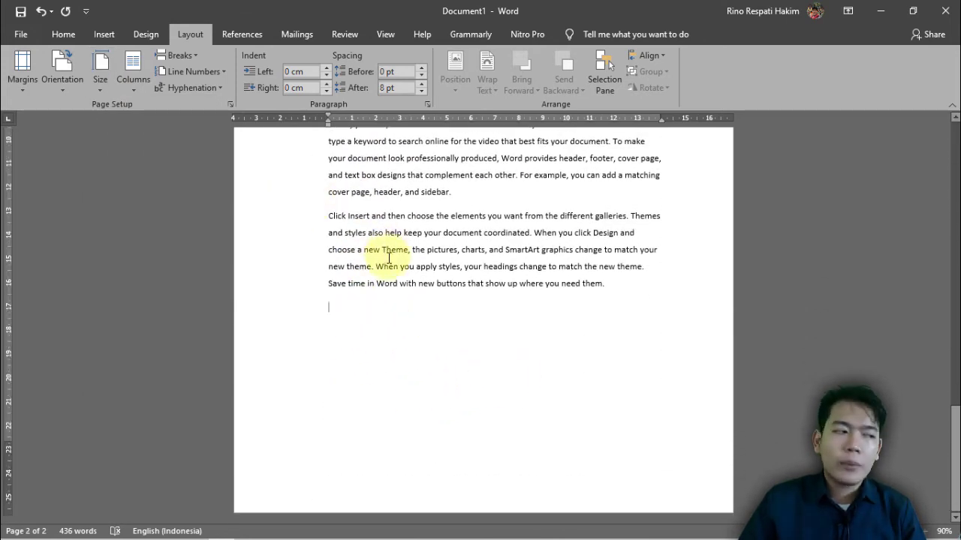
# Insert a blank page at the text cursor after the document's last paragraph
pyautogui.click(105, 33)
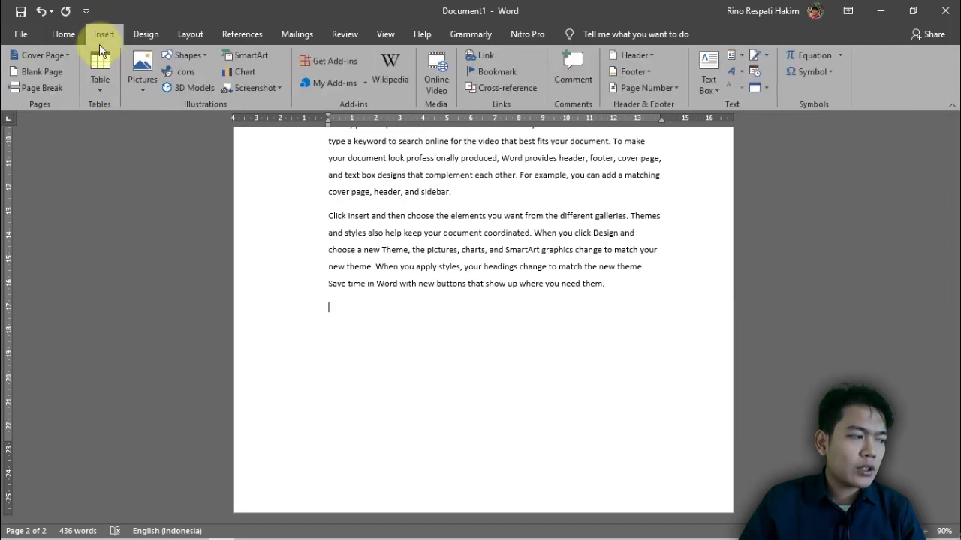
pyautogui.click(51, 66)
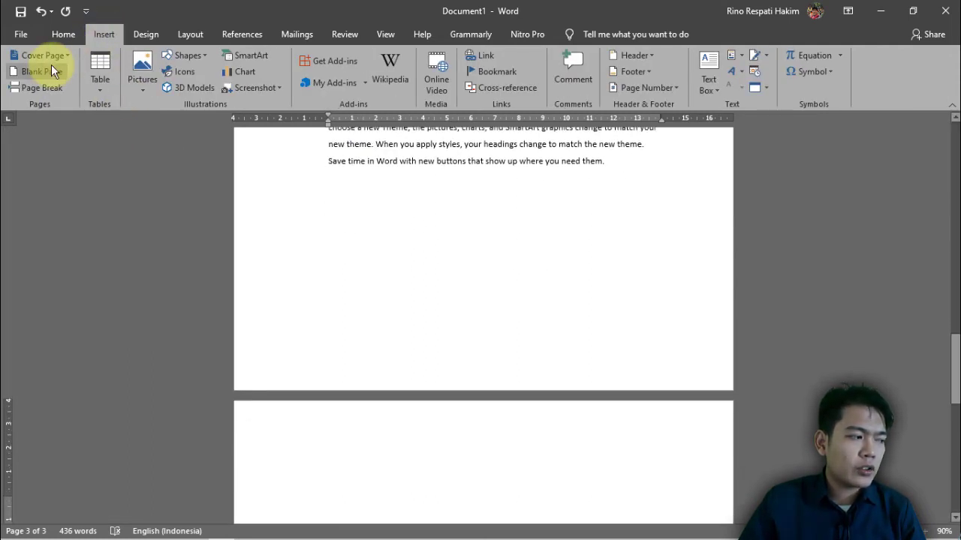
# Compare the text on page 2 with the empty page that follows it
pyautogui.scroll(5, 416, 388)
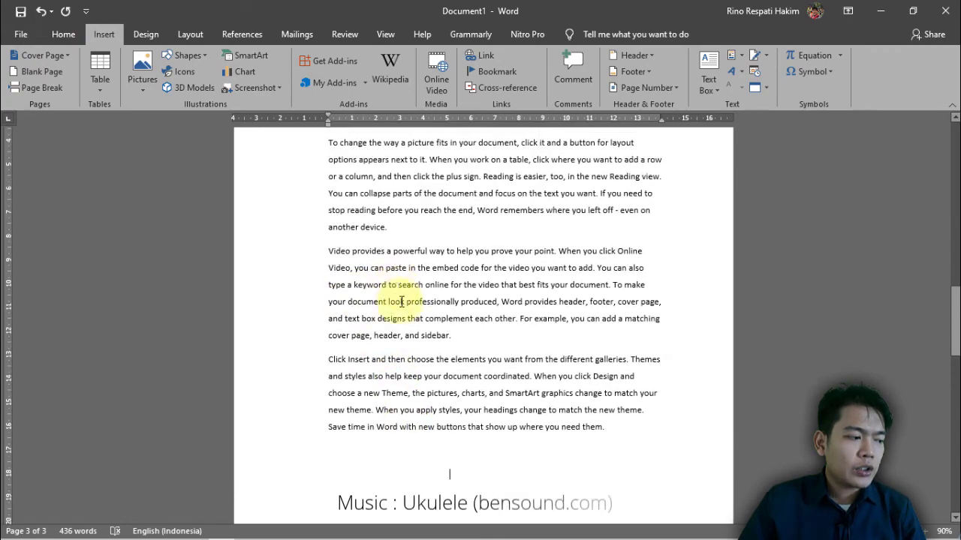
pyautogui.scroll(-4, 392, 301)
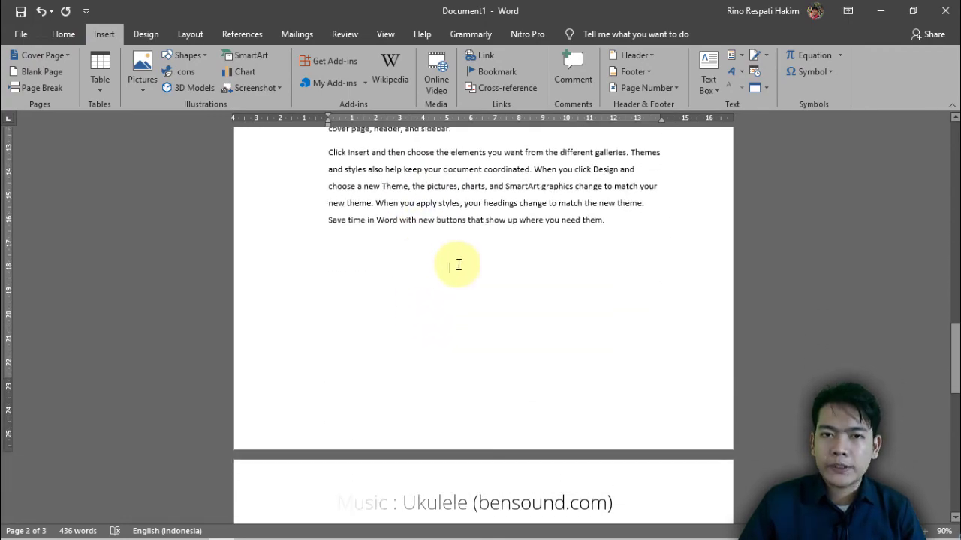
pyautogui.scroll(-2, 458, 263)
pyautogui.scroll(3, 459, 261)
pyautogui.scroll(-3, 457, 262)
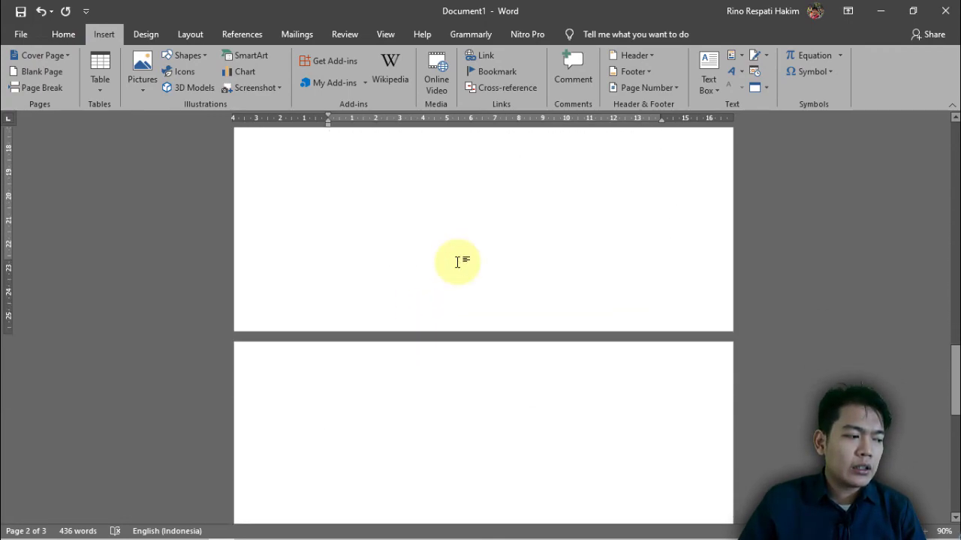
pyautogui.scroll(4, 454, 263)
pyautogui.moveTo(429, 190); pyautogui.dragTo(460, 265)
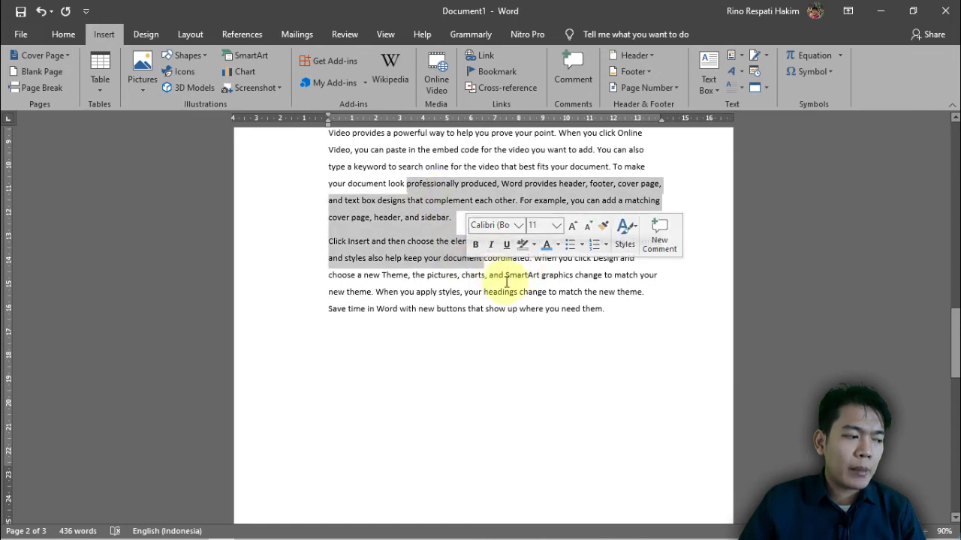
pyautogui.click(507, 282)
pyautogui.scroll(-8, 474, 336)
pyautogui.click(388, 262)
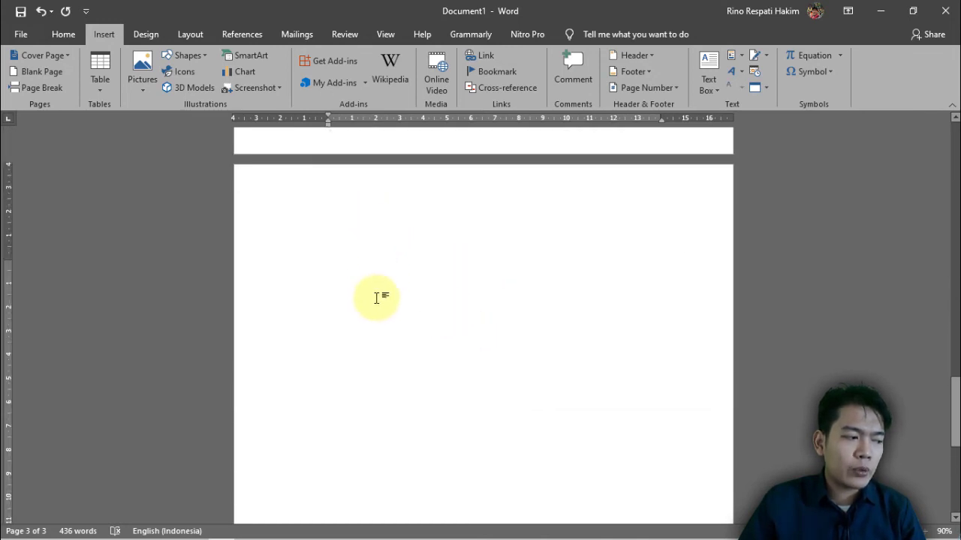
pyautogui.scroll(8, 380, 299)
pyautogui.scroll(-8, 375, 300)
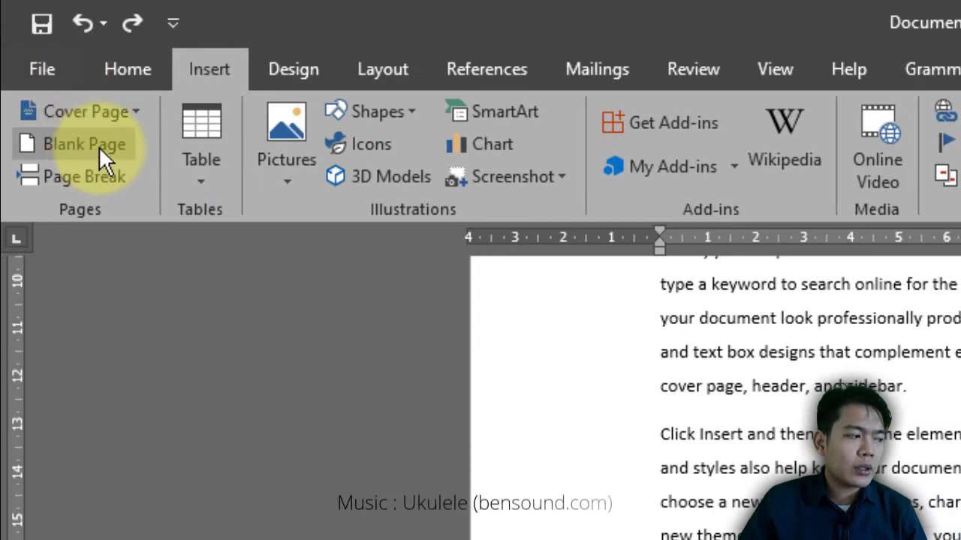
# Add a blank page again at the end of the document and look over the pages
pyautogui.click(143, 68)
pyautogui.click(191, 67)
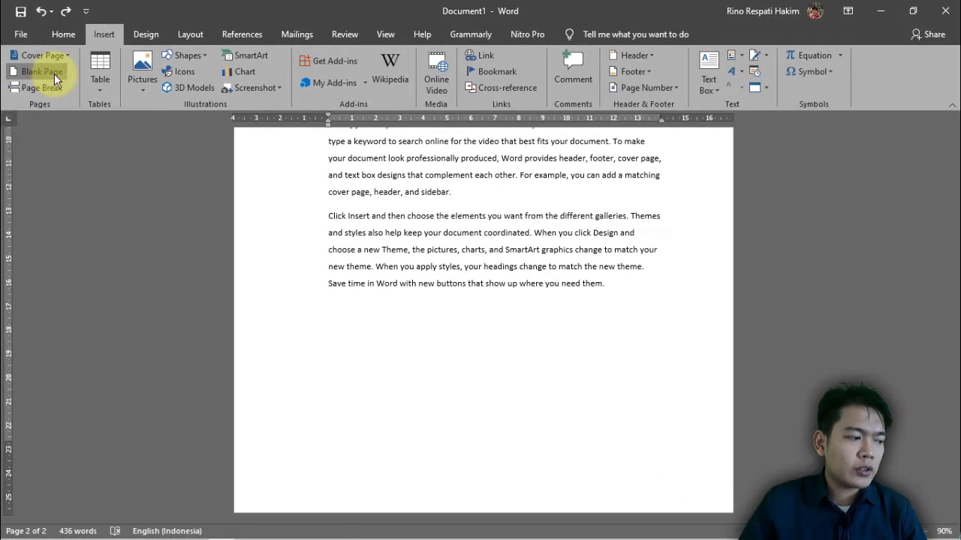
pyautogui.click(107, 149)
pyautogui.click(54, 74)
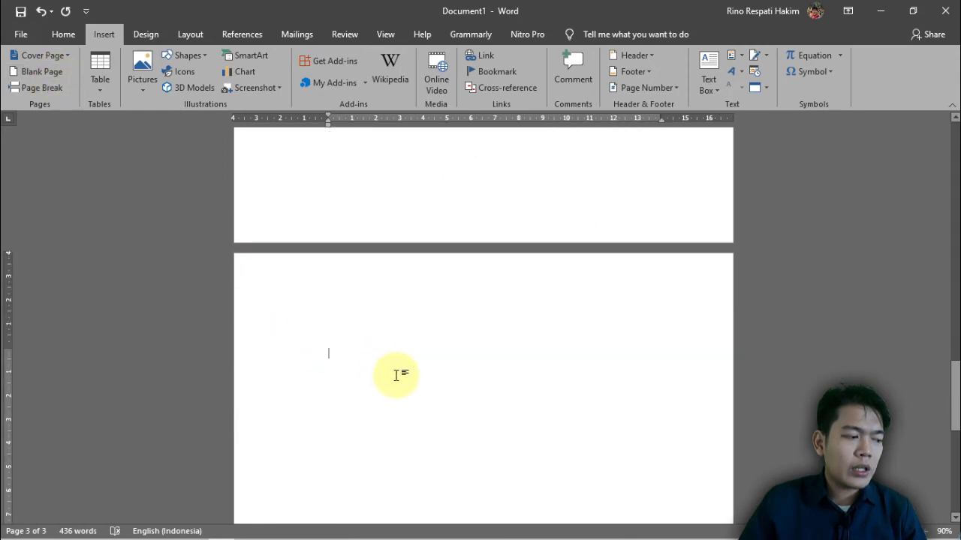
pyautogui.scroll(-8, 403, 375)
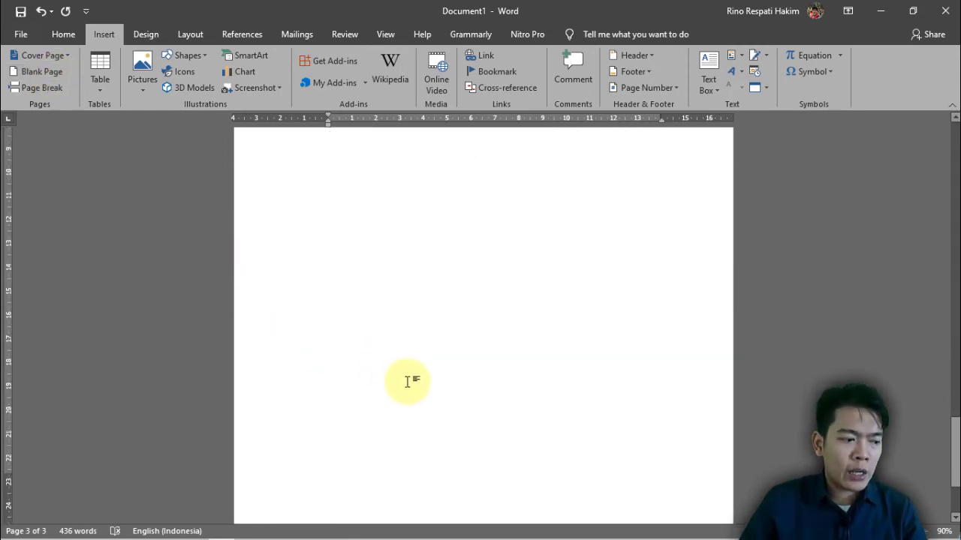
pyautogui.scroll(18, 381, 367)
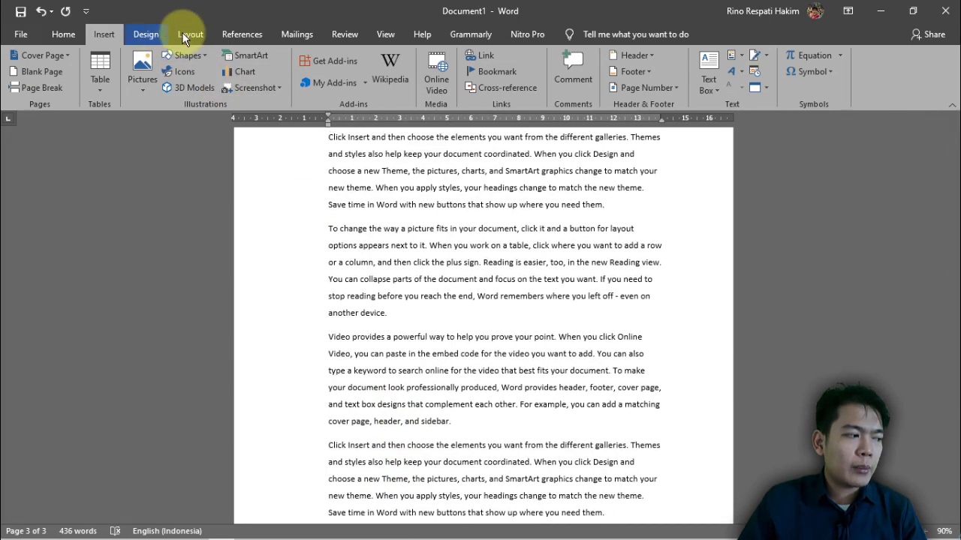
pyautogui.click(187, 34)
pyautogui.click(105, 30)
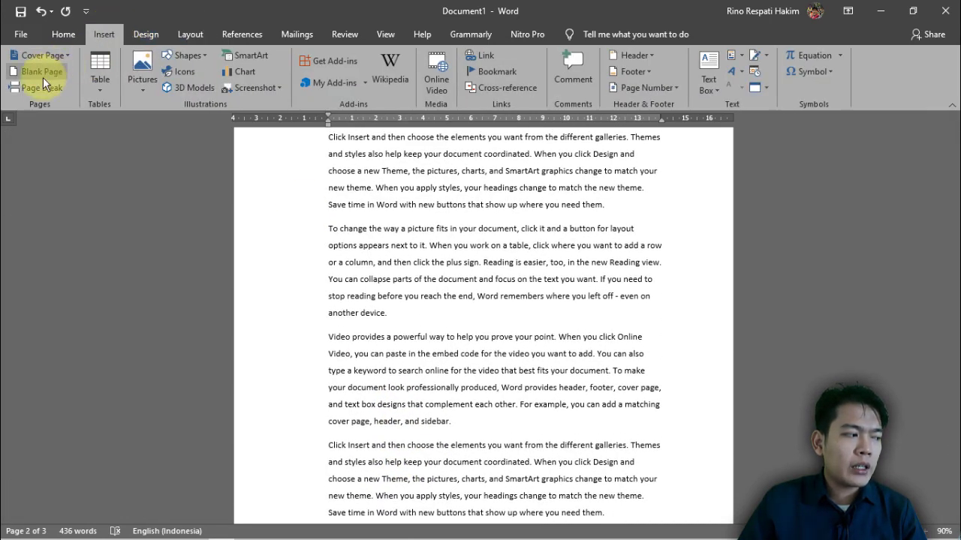